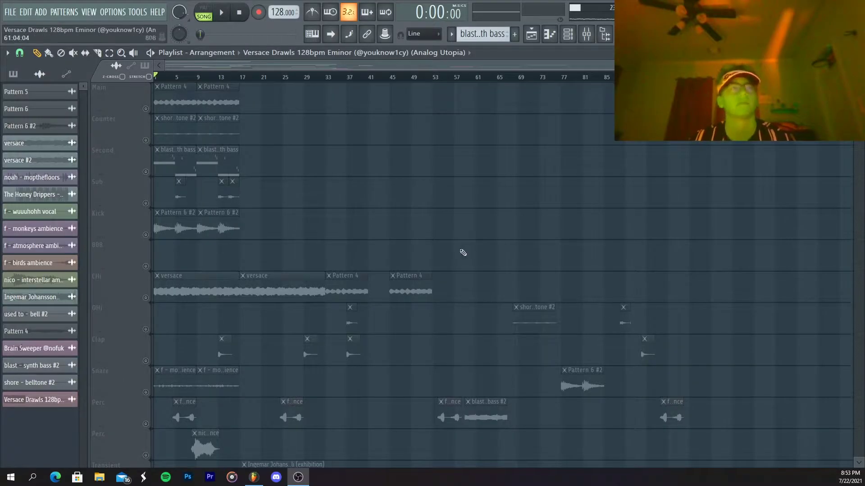
Scroll through the playlist's bell, belltone, synth bass, kick and percussion tracks, then back to the top
scroll(431, 241, down, 6)
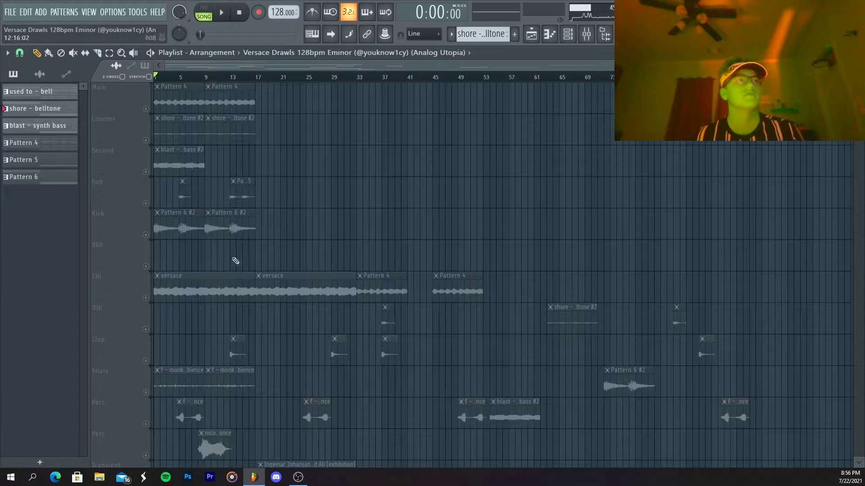
scroll(325, 264, down, 2)
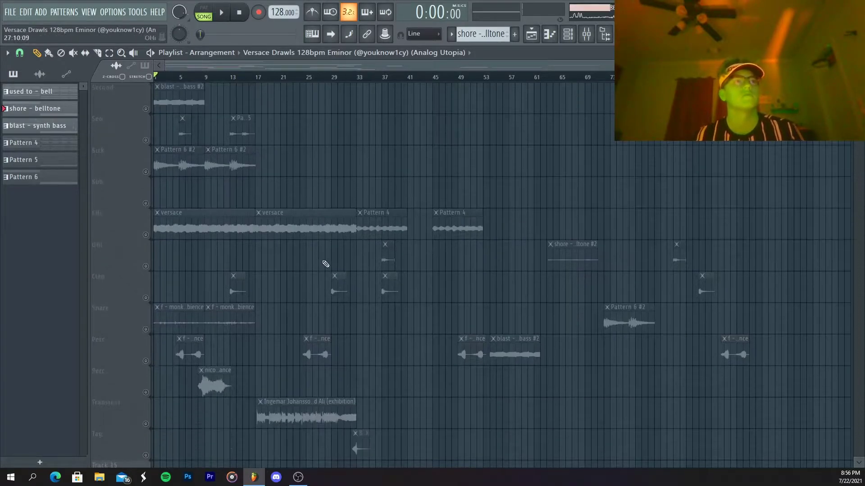
scroll(678, 350, up, 2)
Open the 'used to - bell' pattern's notes in the Piano roll
click(190, 92)
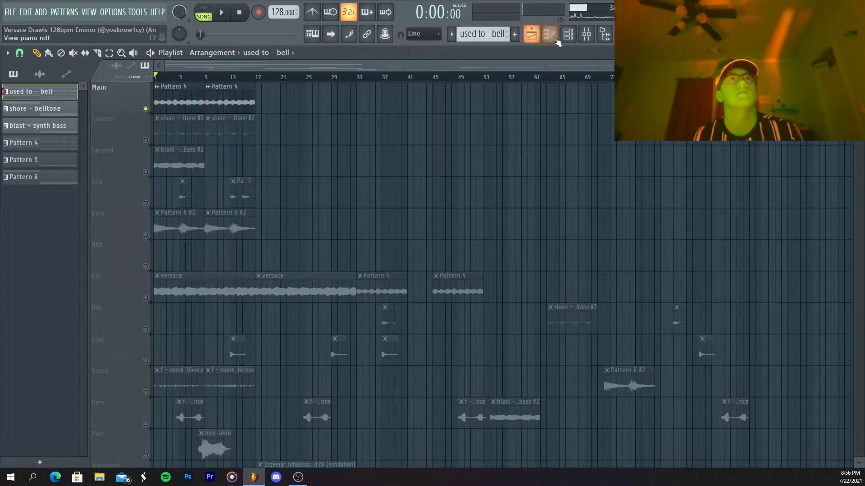
click(568, 36)
right_click(107, 83)
click(152, 78)
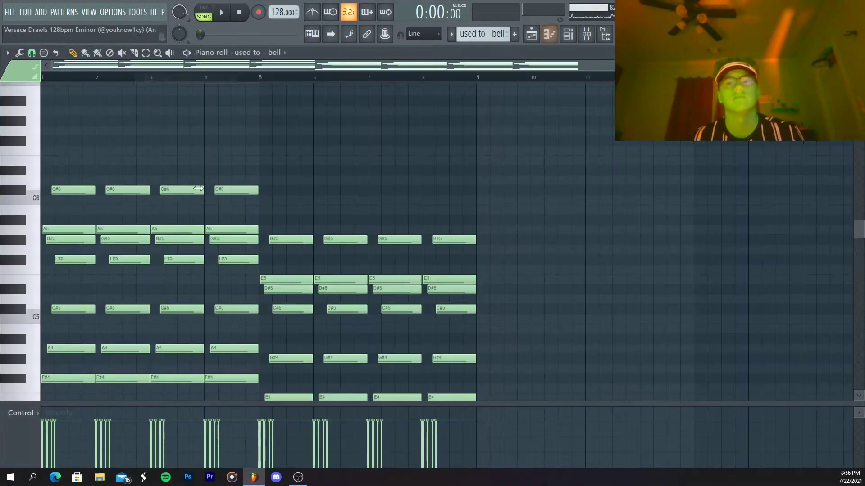
scroll(604, 199, down, 3)
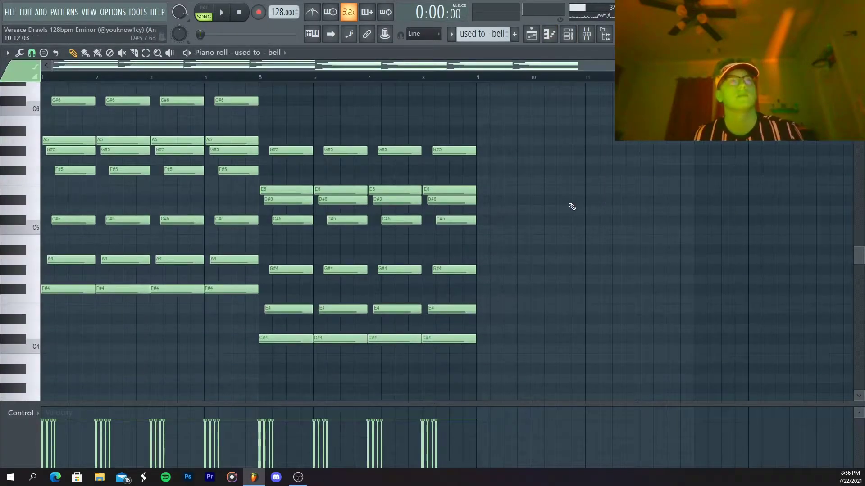
scroll(572, 207, up, 1)
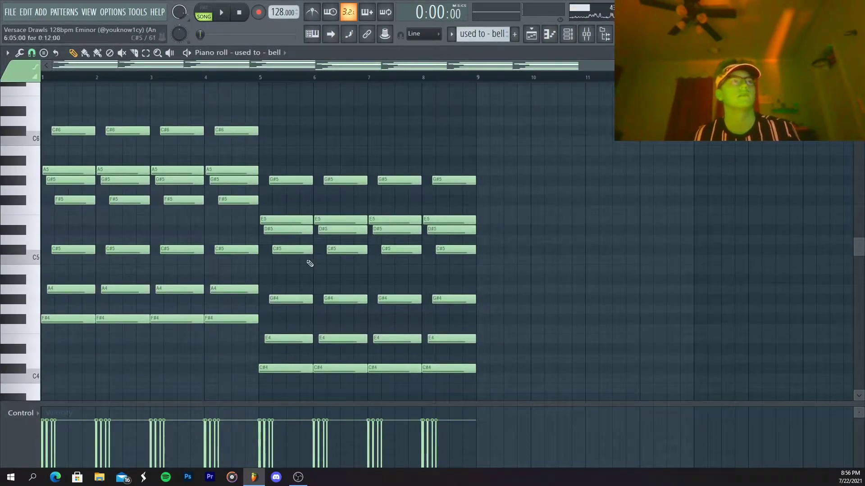
Copy the bars 1–4 notes into bars 9–12, transpose them down 5 semitones, then delete the copy
drag(243, 331, 43, 82)
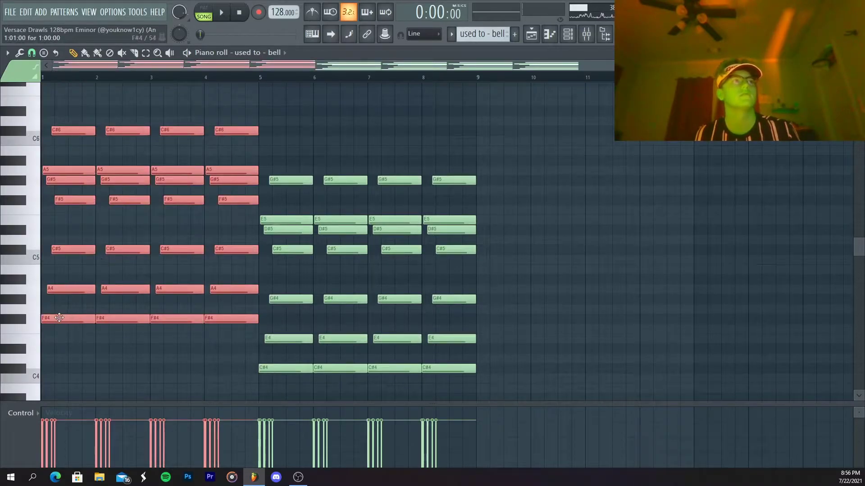
drag(59, 318, 495, 317)
key(Down)
key(Down)
key(Down)
key(Down)
key(Down)
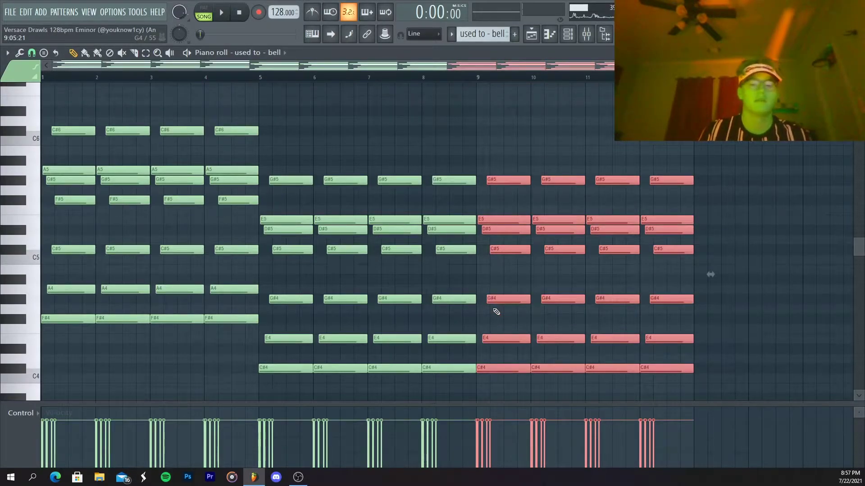
key(Delete)
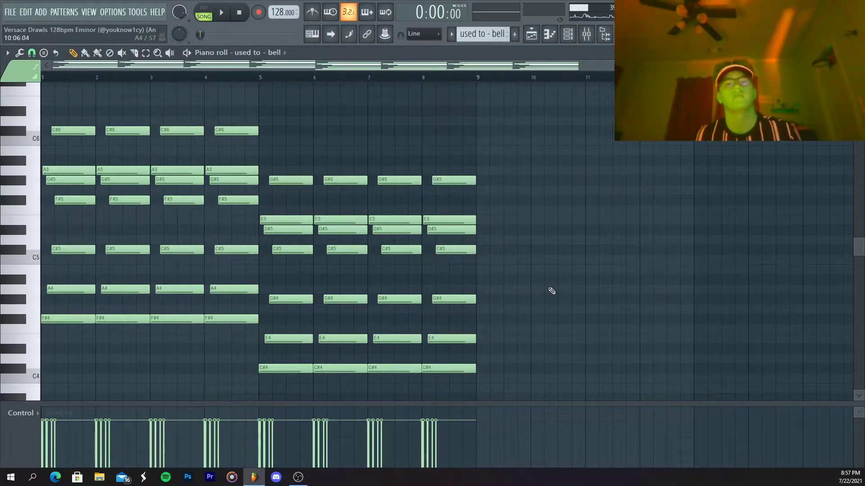
scroll(552, 291, down, 3)
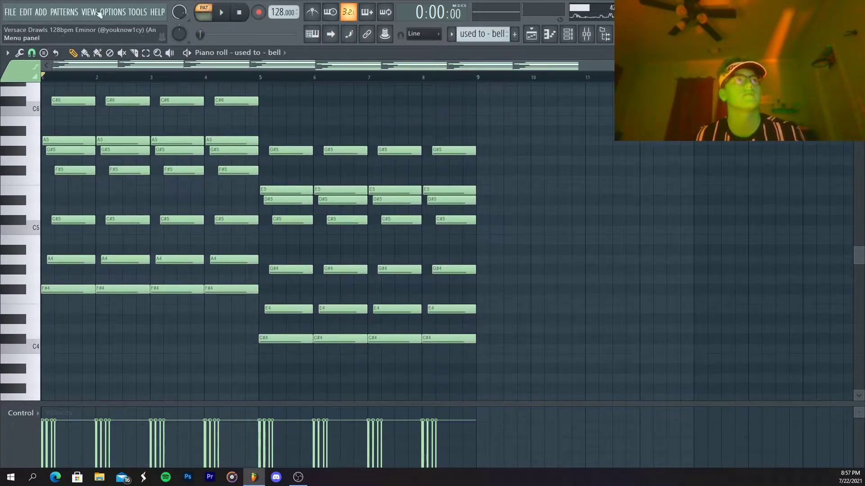
Play the 'used to - bell' chord progression and stop it
key(space)
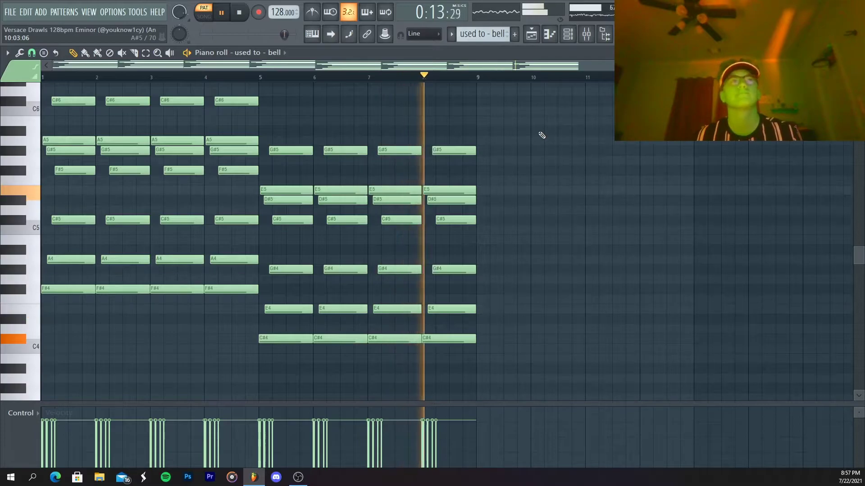
key(space)
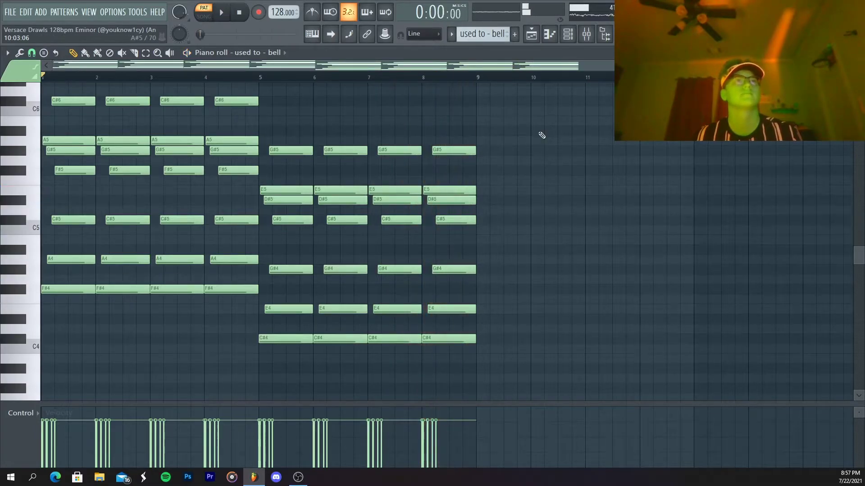
key(alt+Tab)
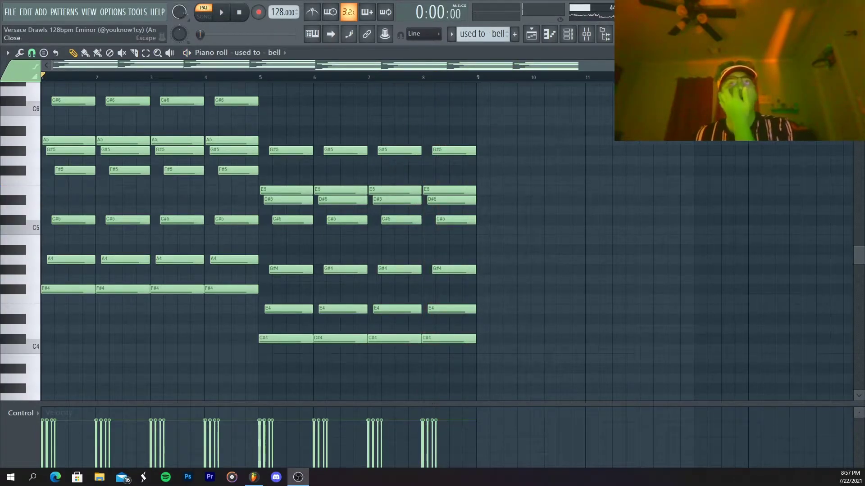
Close the bell's Piano roll, check the ketamine - belltone_2 sample settings, and return to the playlist
key(Escape)
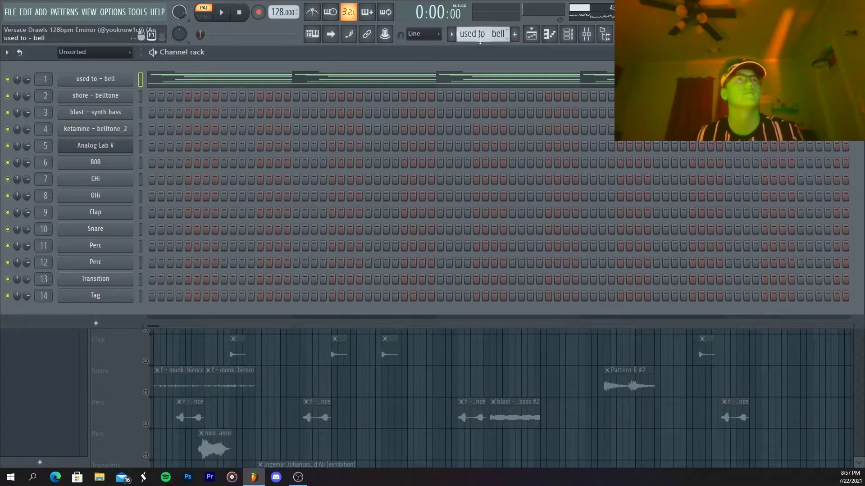
click(93, 128)
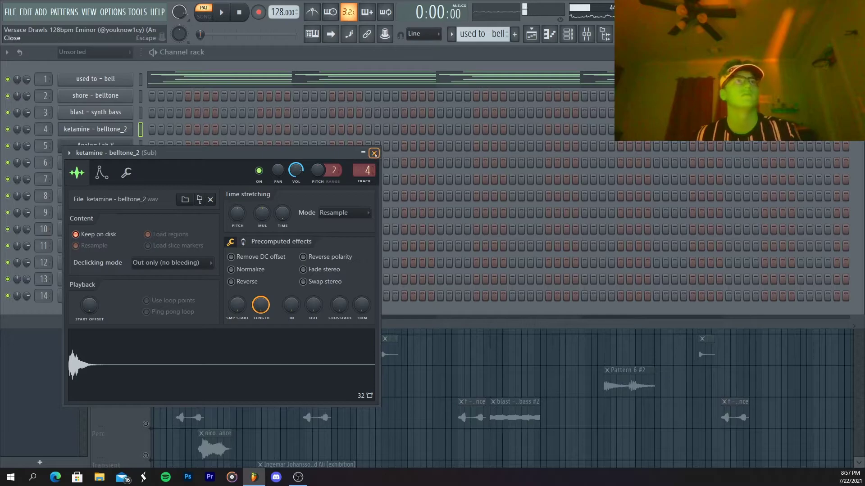
click(374, 153)
click(531, 36)
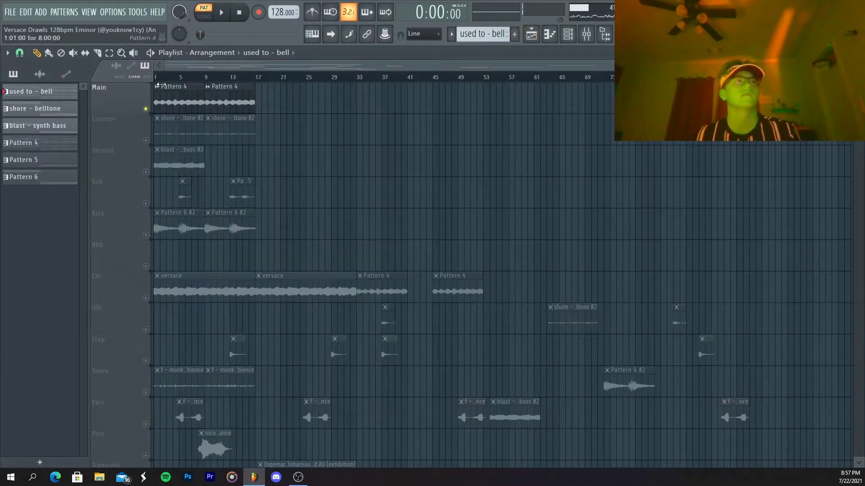
Switch to SONG mode and play the full arrangement's opening bars, then stop
key(l)
key(space)
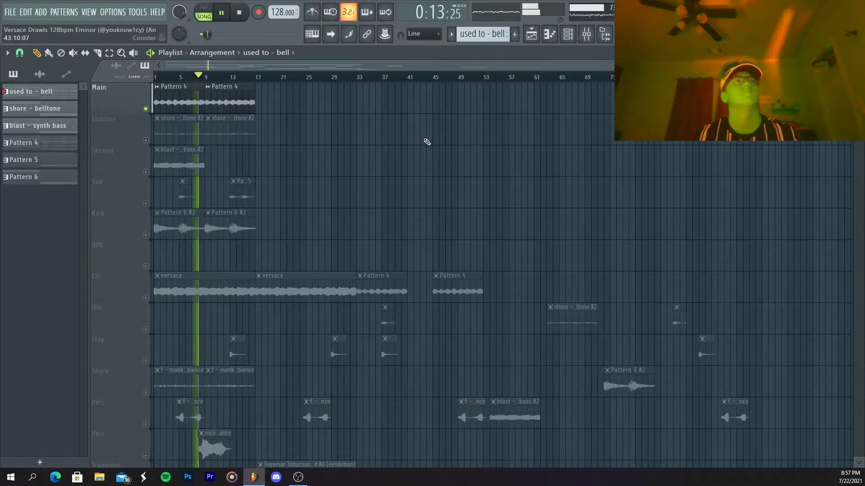
key(space)
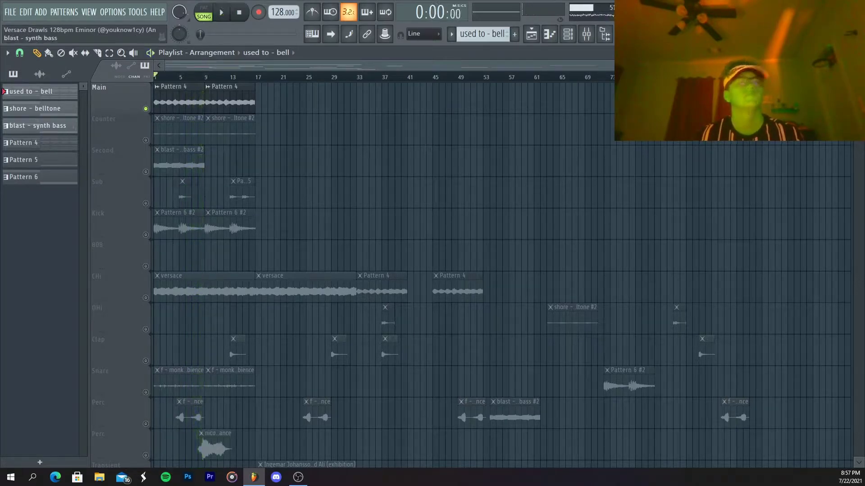
Open the 'shore - belltone' notes in the Piano roll and play them once
scroll(500, 28, down, 1)
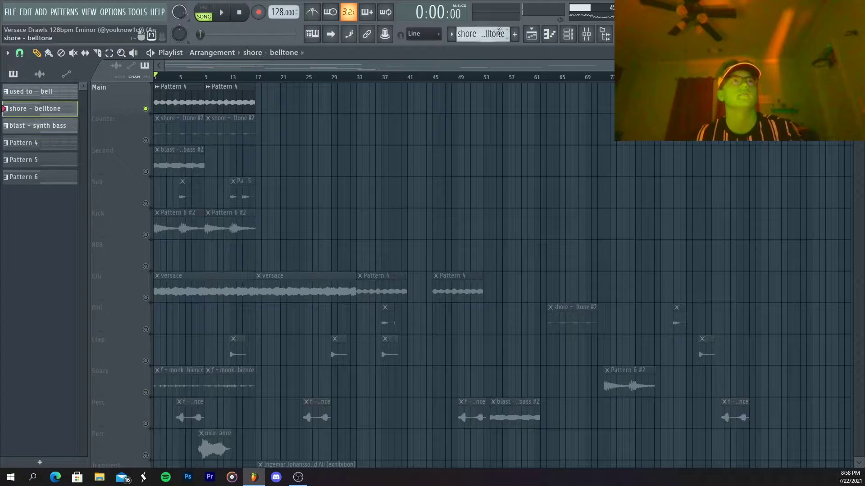
click(549, 34)
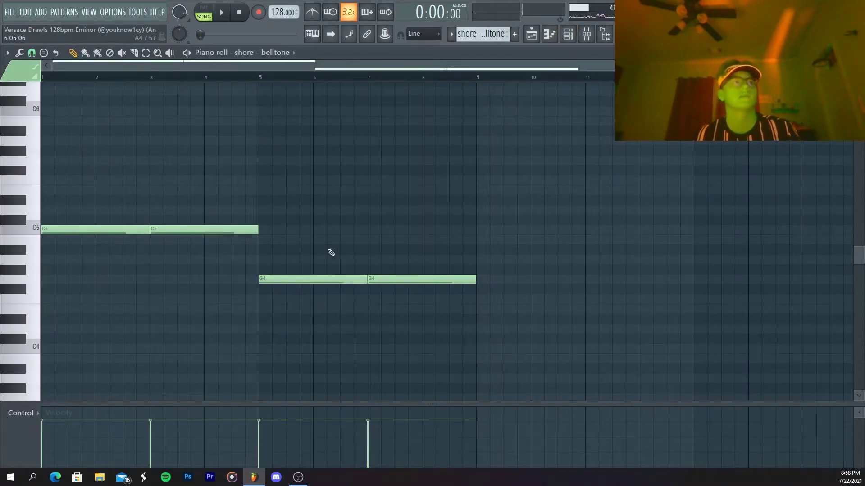
key(space)
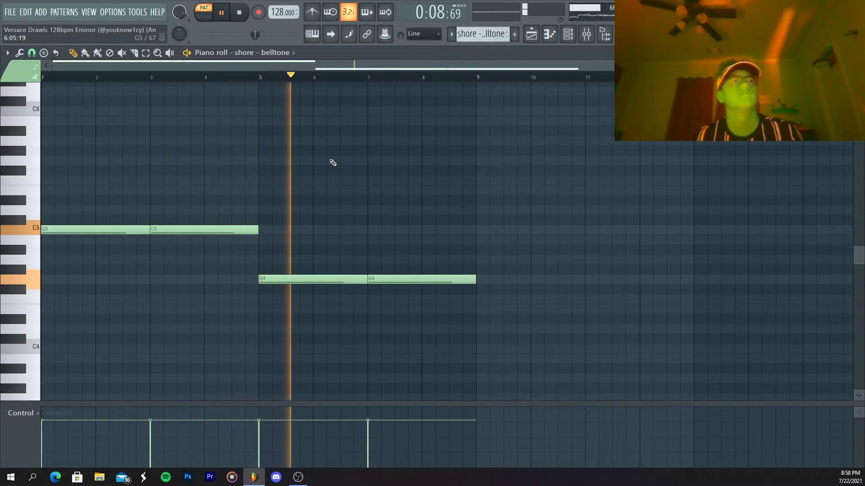
key(space)
Back in the playlist, unmute the Counter track and solo the Second track
click(531, 34)
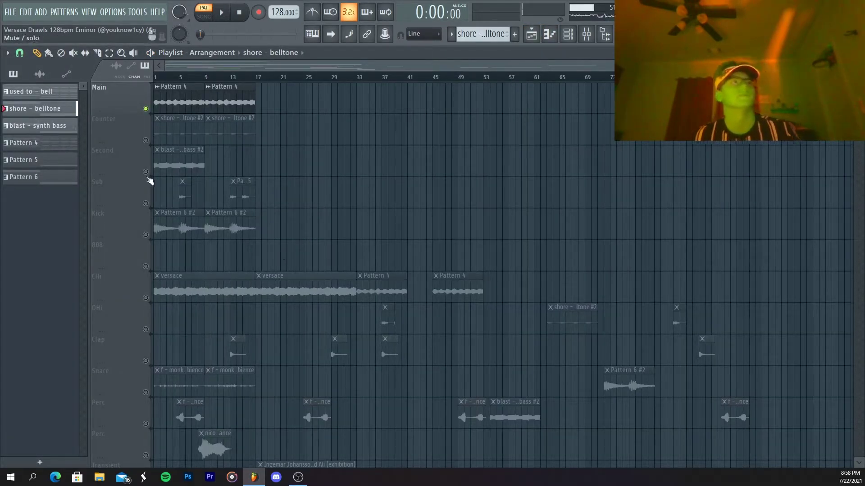
click(145, 139)
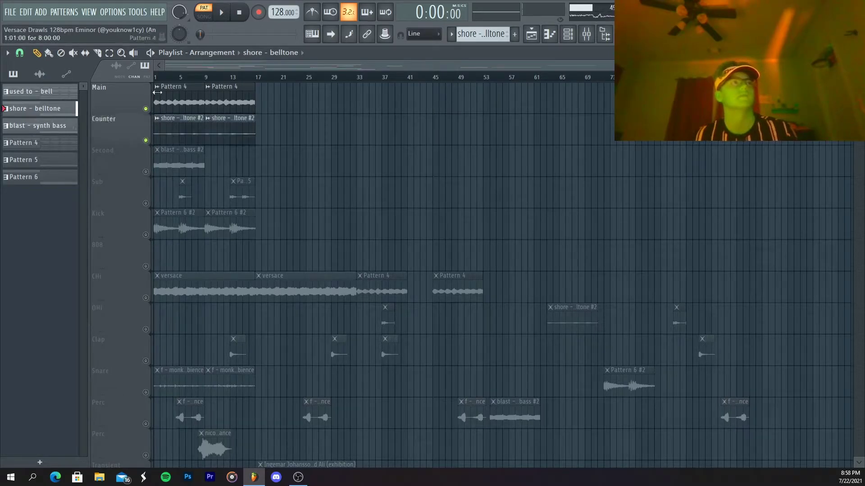
right_click(145, 171)
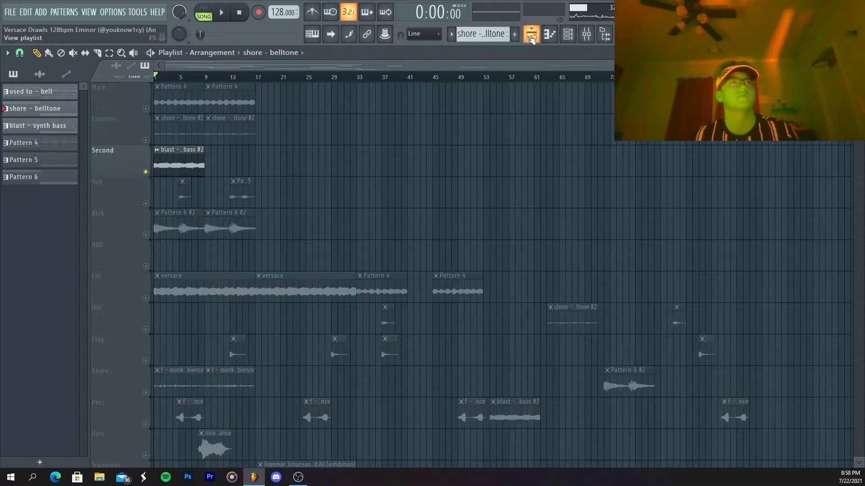
Open 'blast - synth bass' in the Piano roll, play it in PAT mode, then return to the playlist
click(506, 37)
click(70, 130)
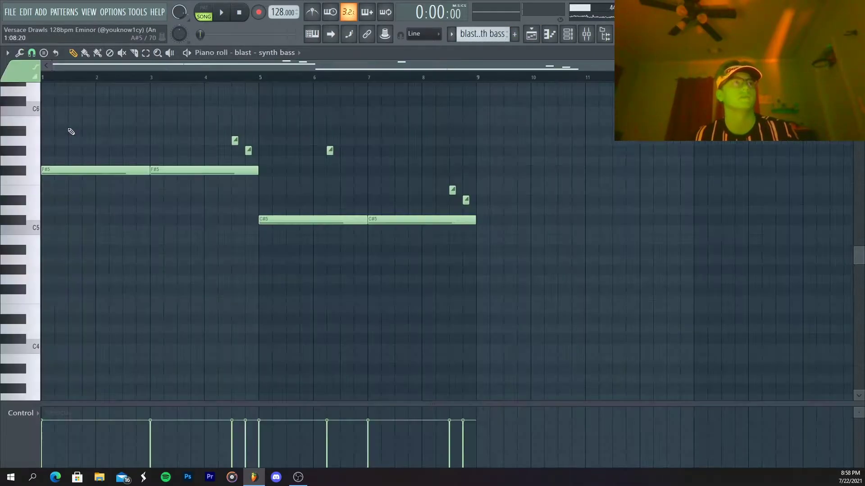
key(l)
scroll(180, 270, up, 5)
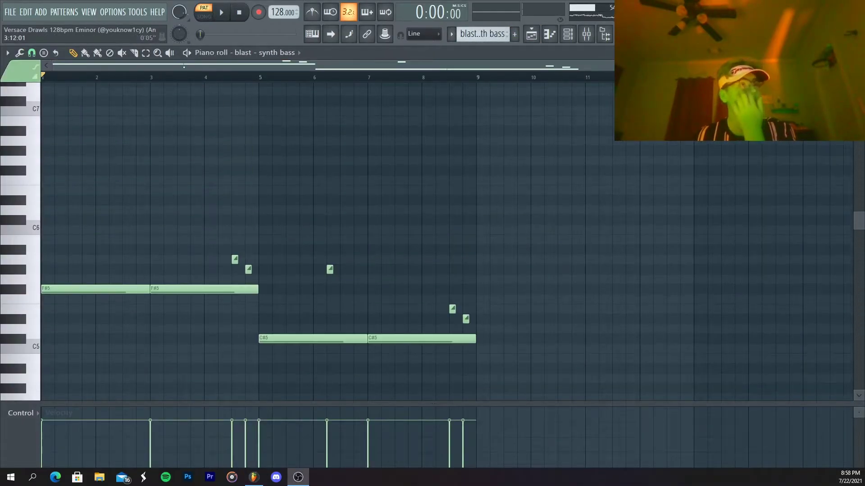
click(223, 14)
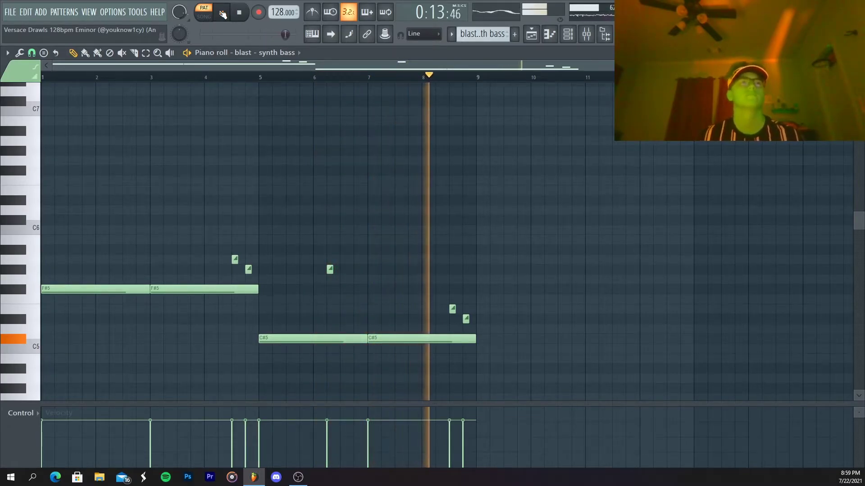
click(238, 12)
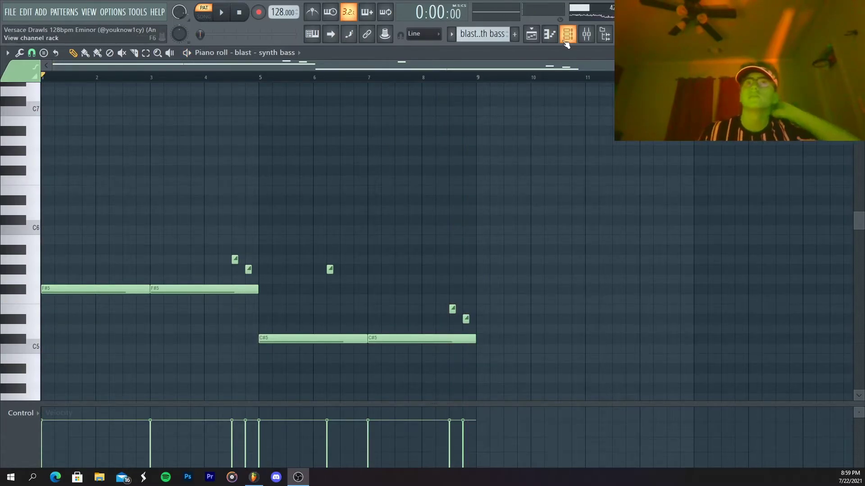
click(531, 36)
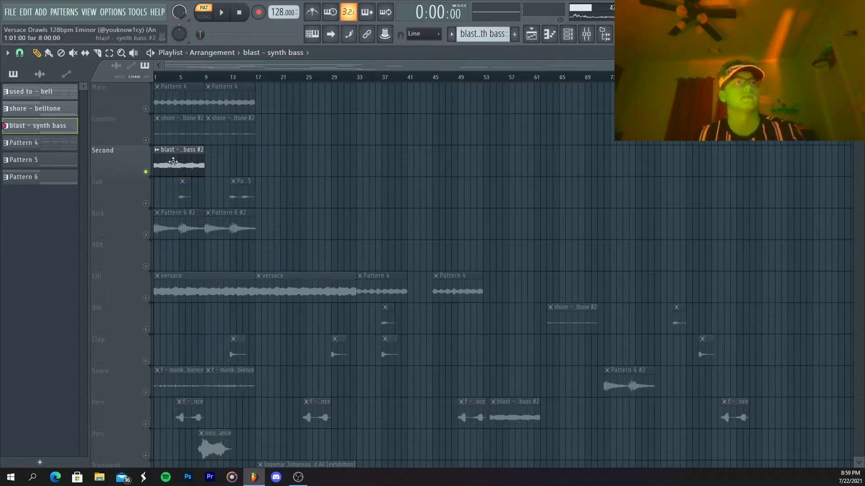
Unmute Counter and Main, play the song, then solo Sub and set the position to bar 5
click(146, 140)
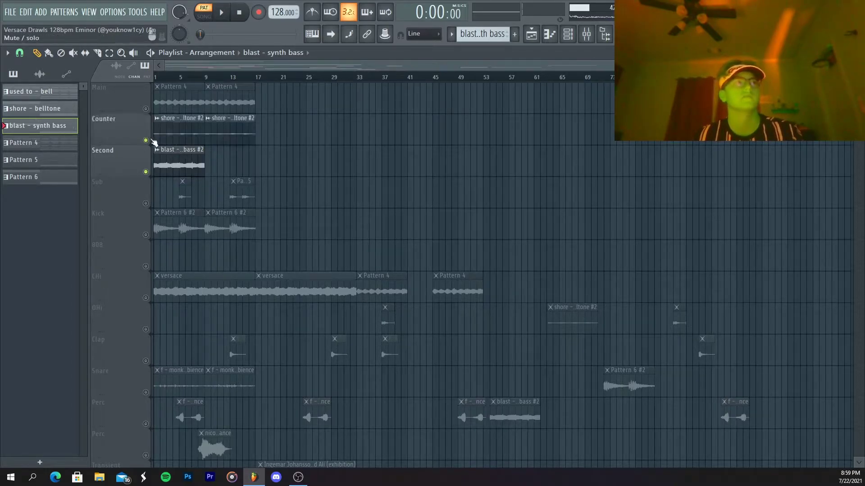
click(146, 109)
key(space)
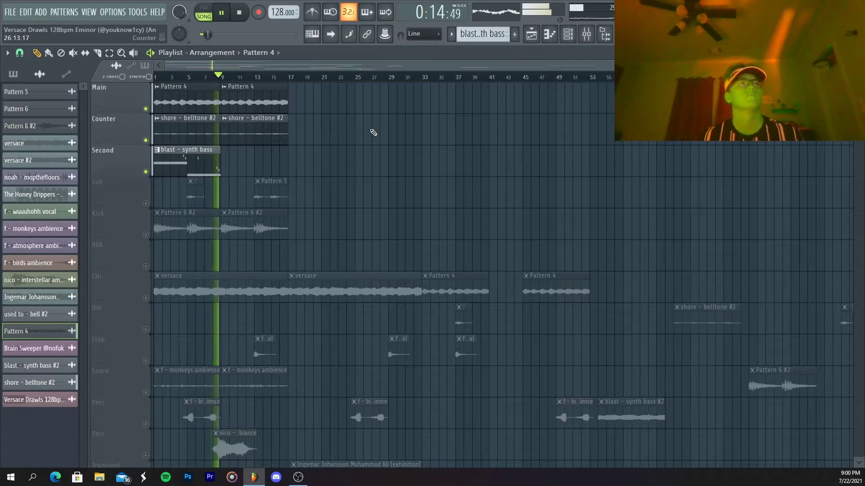
key(space)
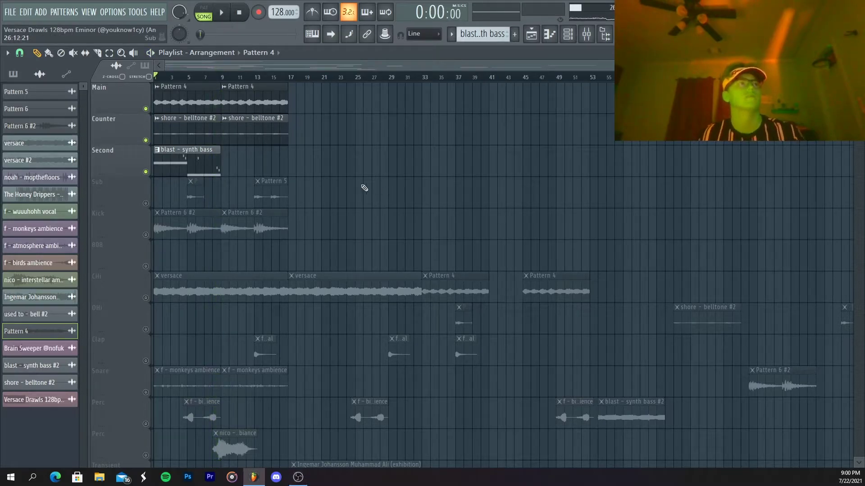
right_click(146, 204)
click(185, 78)
In the Mixer, play the Kick layer from bar 5 and close its phaser effect
key(F9)
key(space)
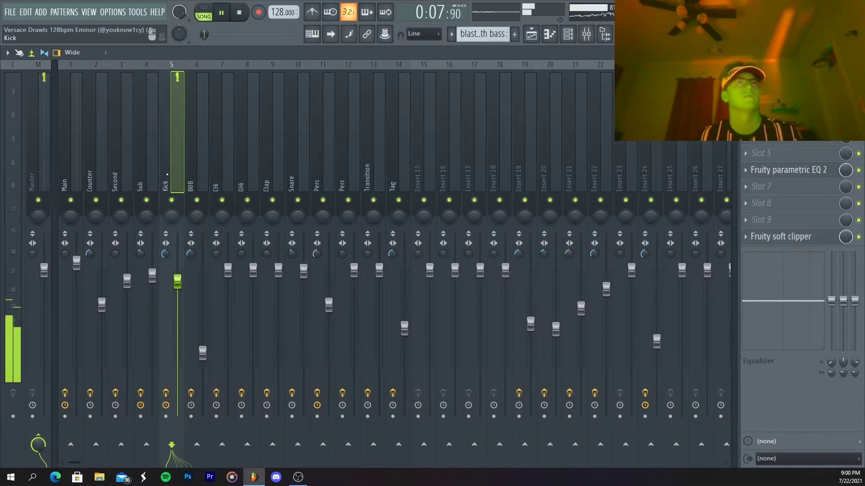
key(space)
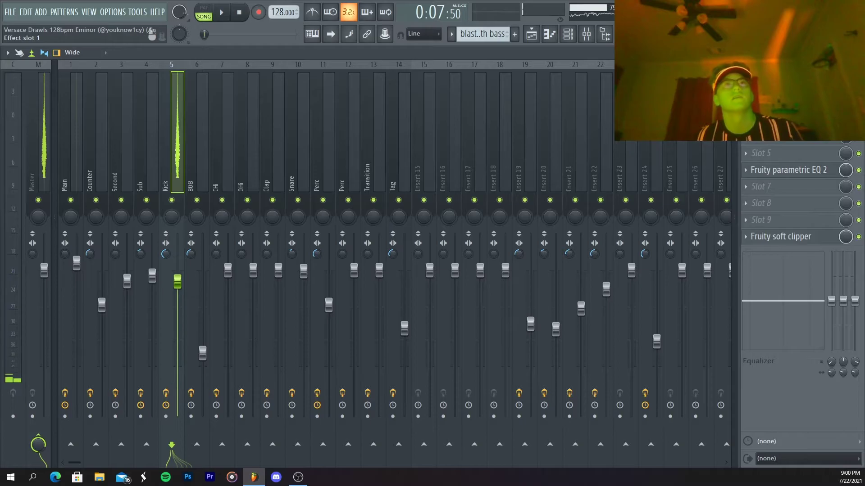
click(354, 167)
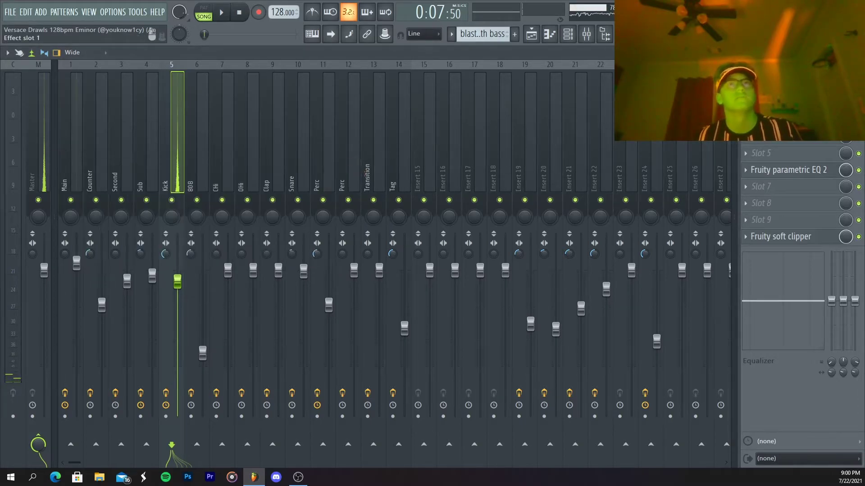
Inspect the Kick insert's Convolver, Moodal reverb and Parametric EQ 2, then return to the playlist
click(784, 103)
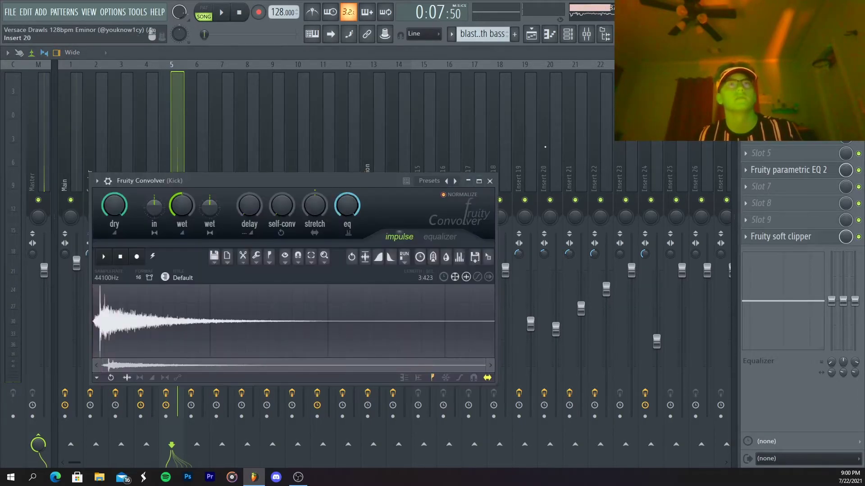
click(489, 181)
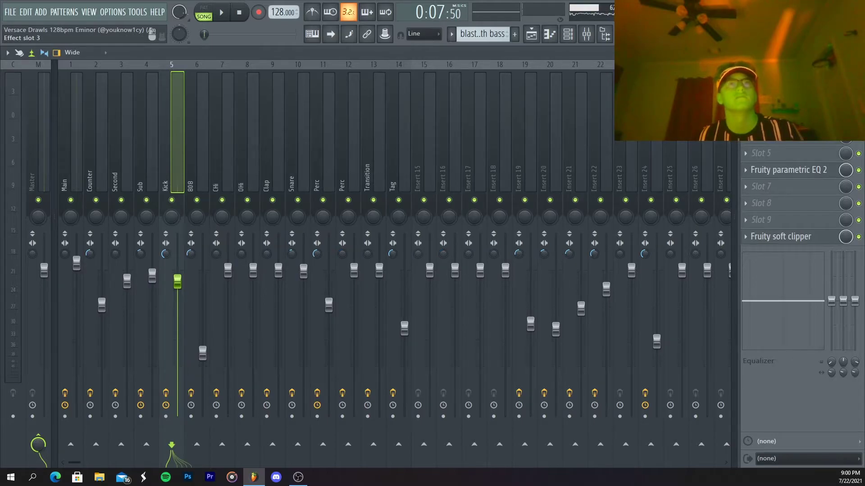
click(784, 120)
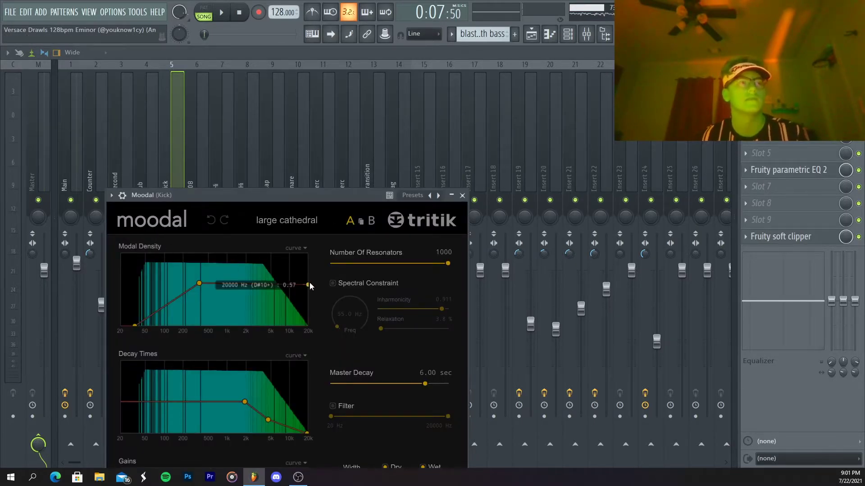
drag(283, 190, 469, 107)
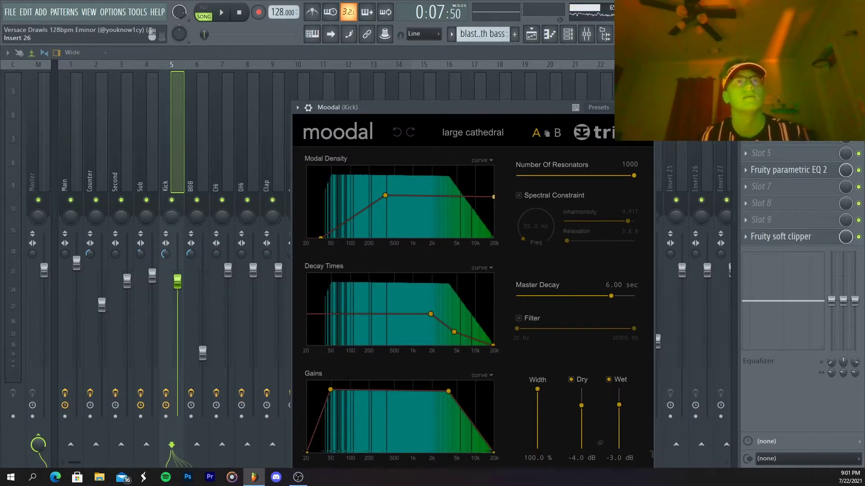
click(649, 107)
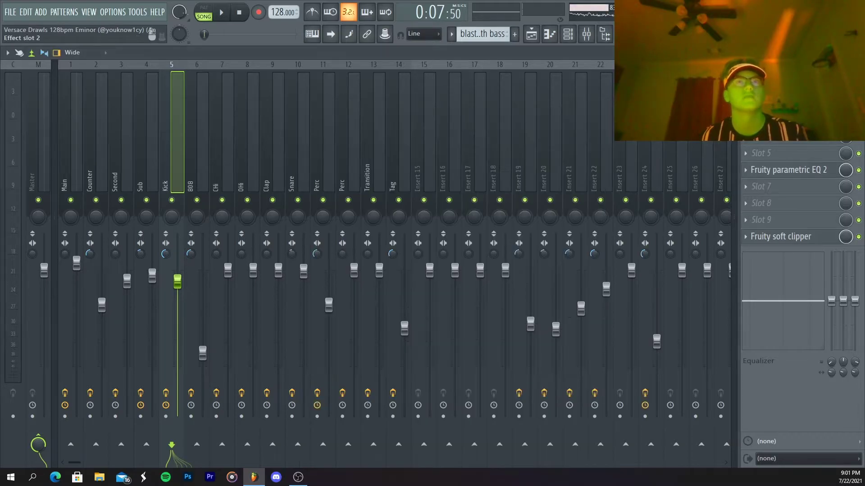
click(751, 176)
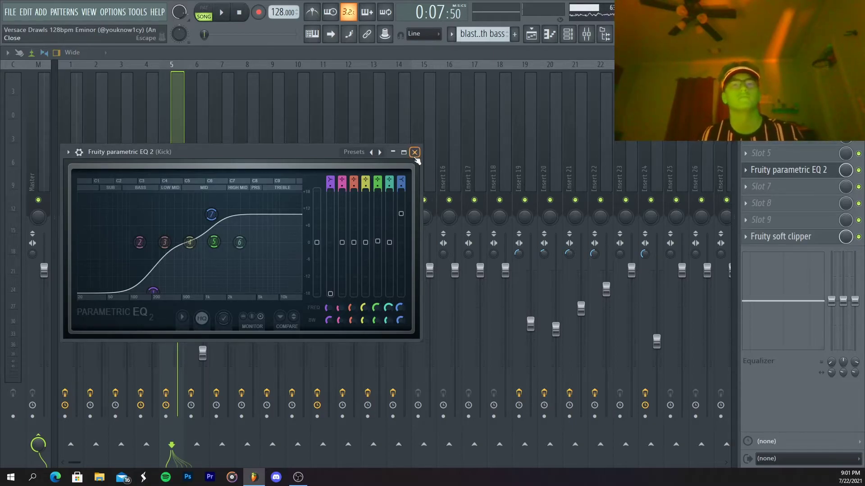
click(414, 152)
key(F5)
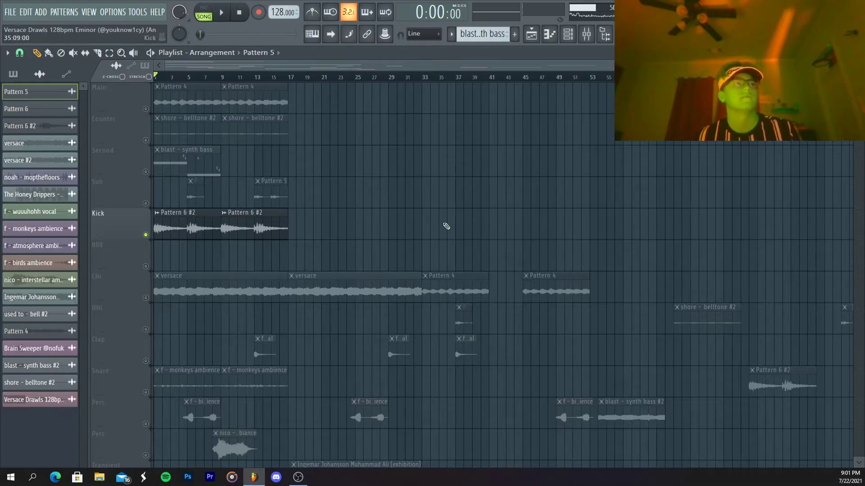
Play the soloed Kick layer, then select the 808 insert in the Mixer and return to the playlist
key(F9)
click(532, 34)
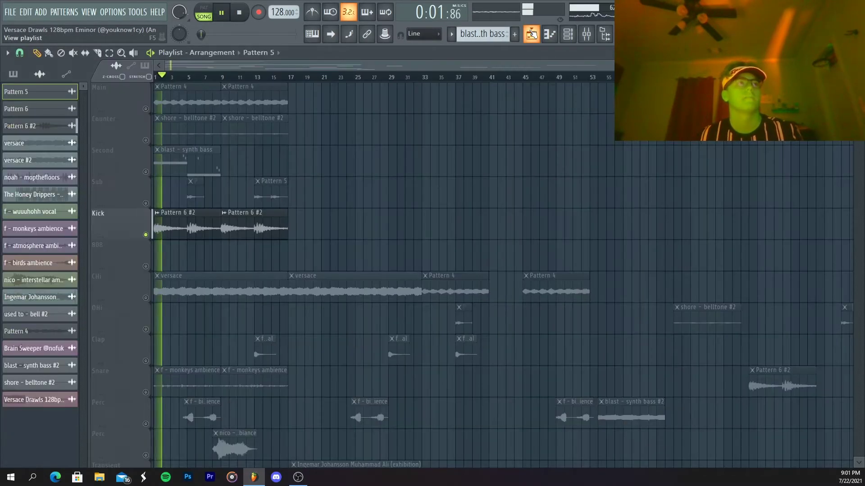
key(space)
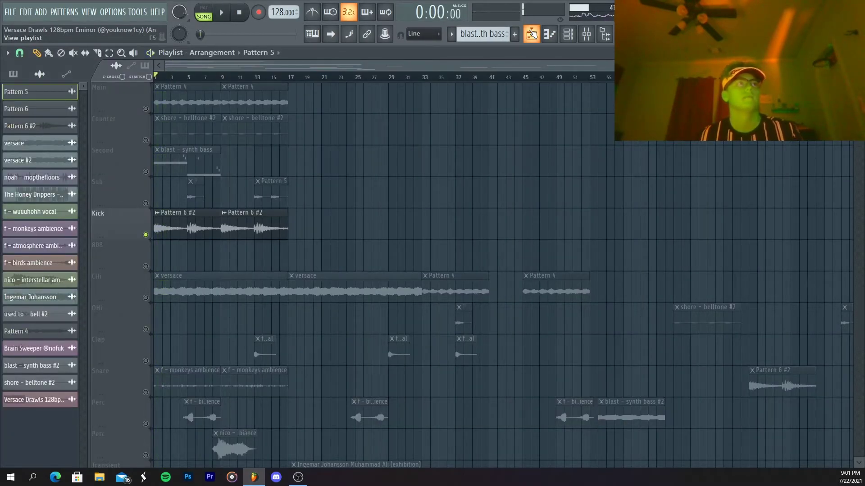
click(586, 35)
click(195, 168)
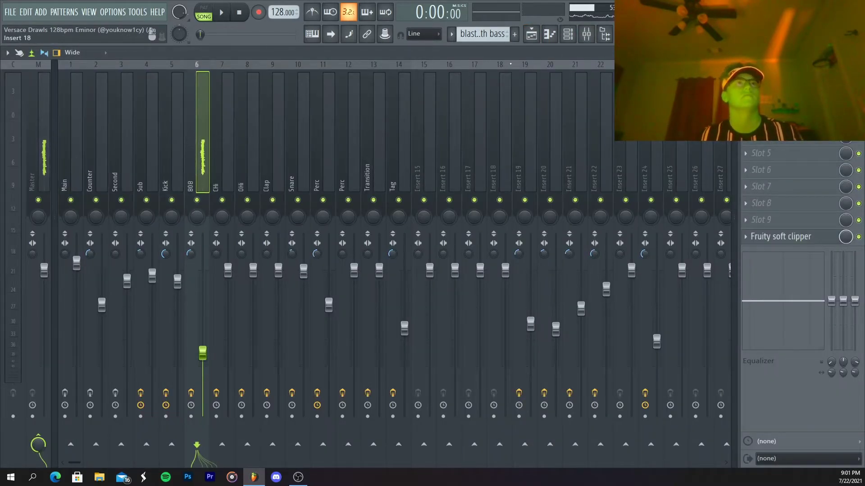
key(F7)
key(F5)
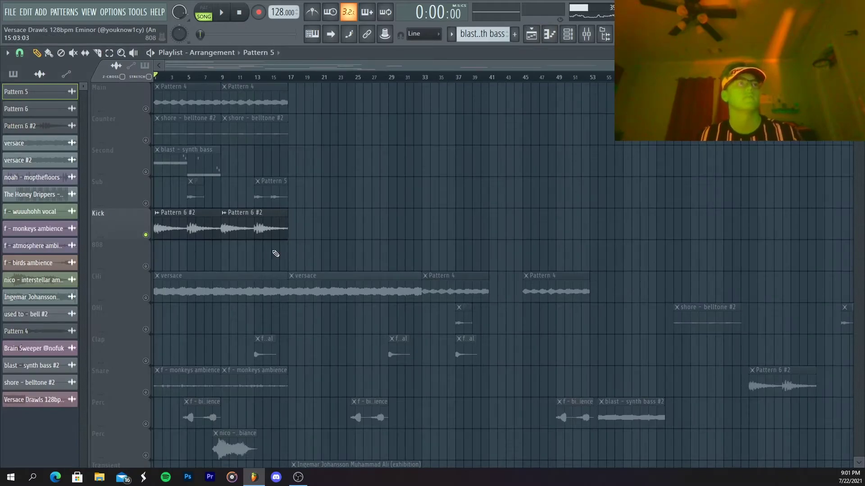
Solo the CHi layer and play its opening bars, then stop
click(145, 305)
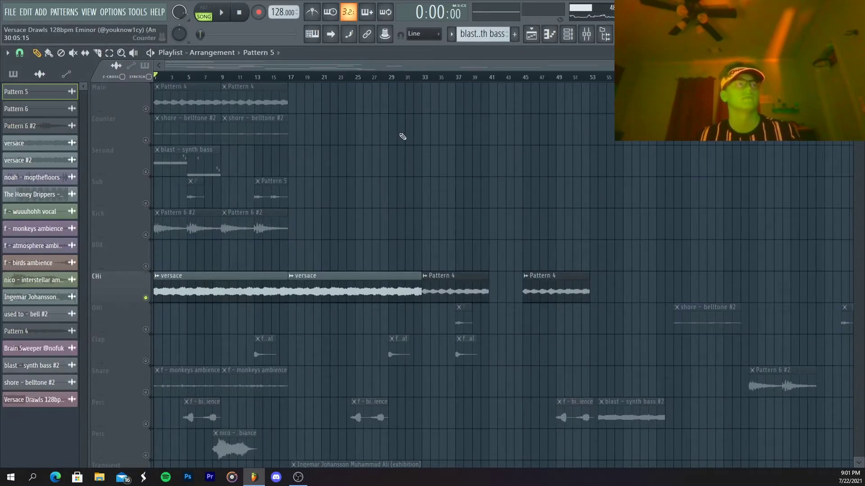
key(space)
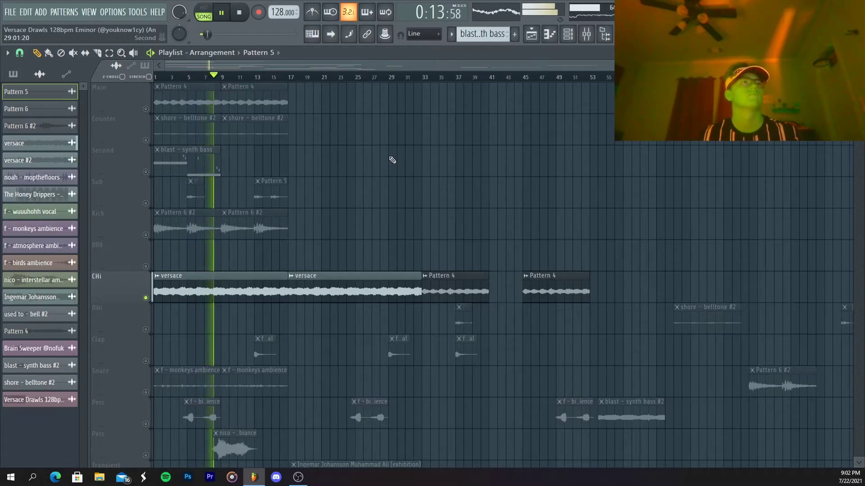
key(space)
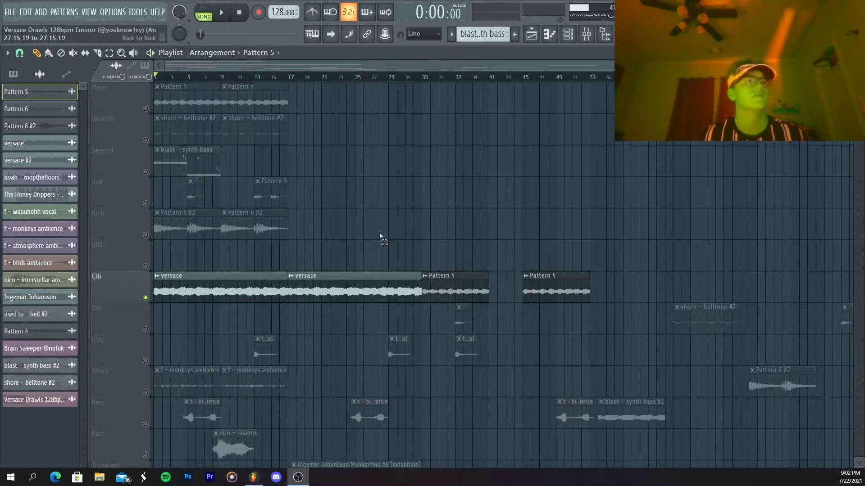
Scroll down to the Snare track, solo it, and play it briefly from the start
scroll(382, 236, down, 2)
scroll(382, 236, down, 1)
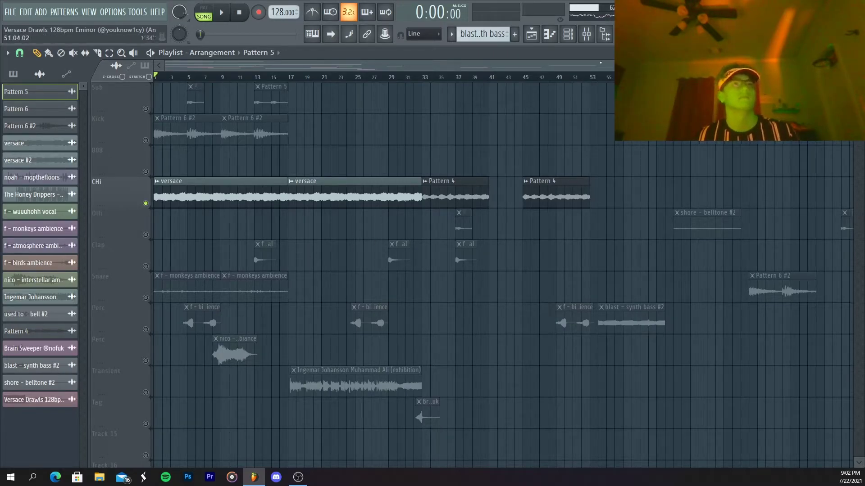
scroll(560, 275, down, 1)
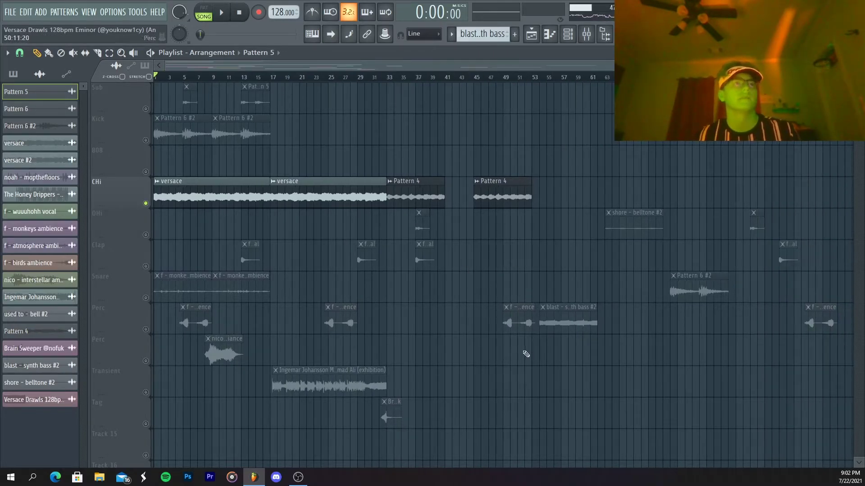
click(108, 283)
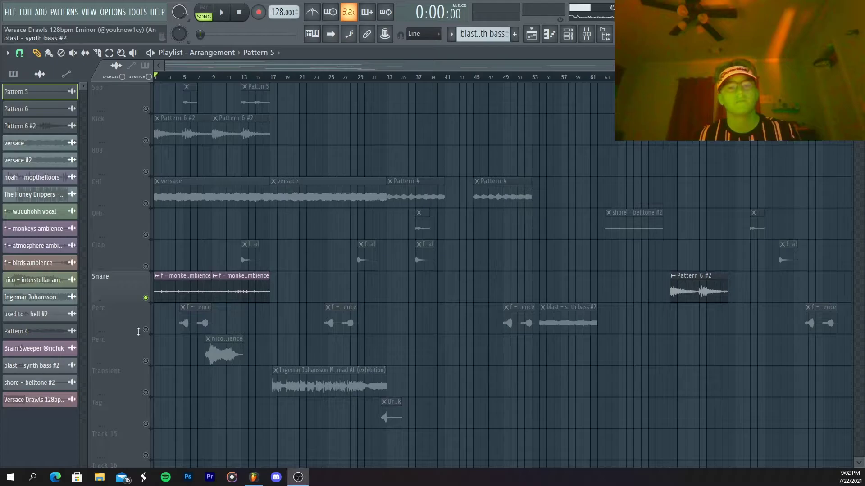
key(space)
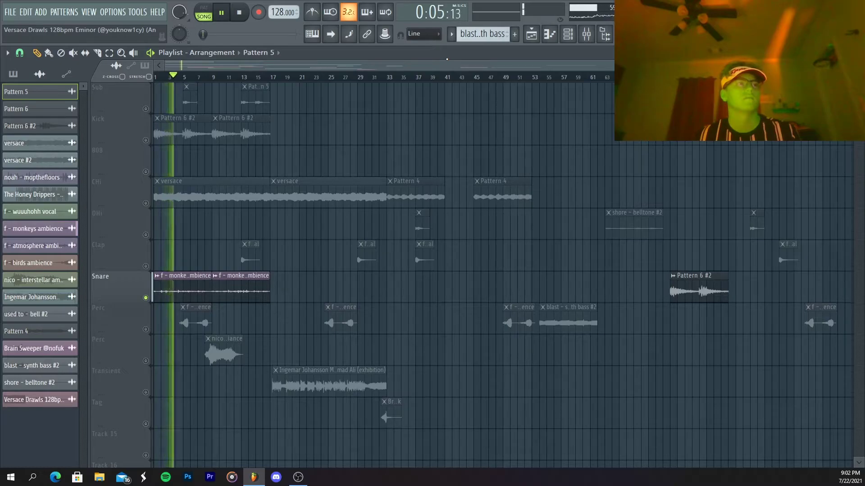
key(space)
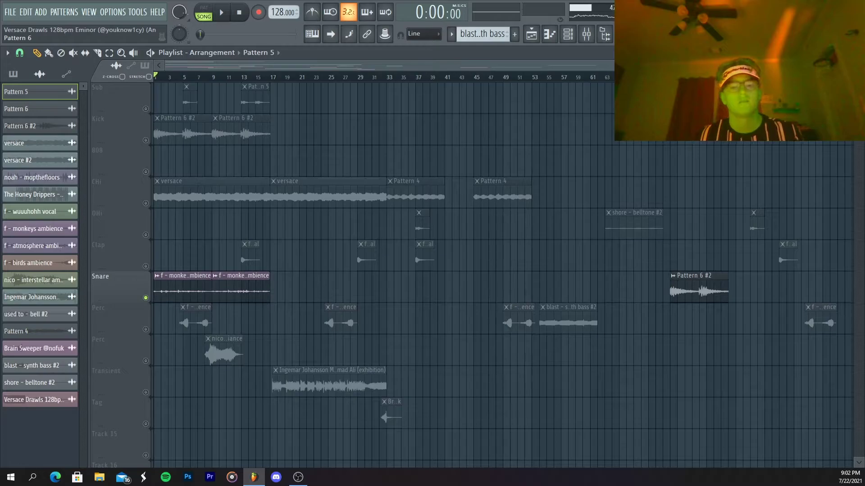
click(187, 272)
key(F9)
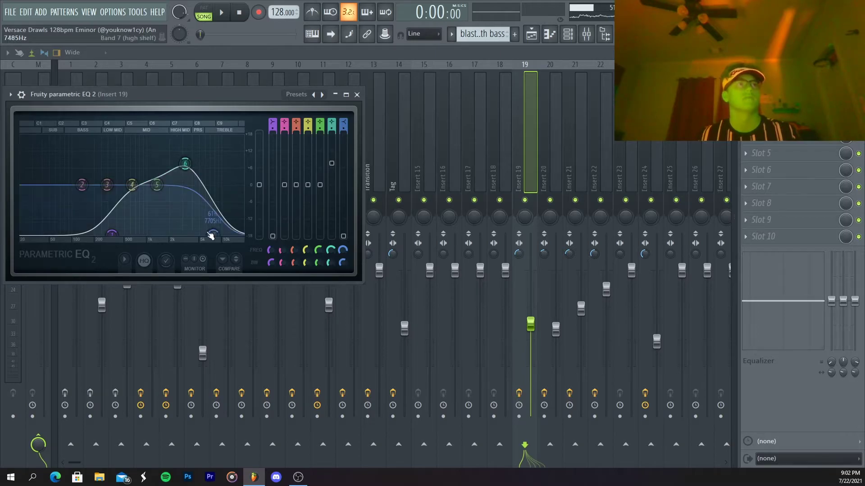
click(346, 95)
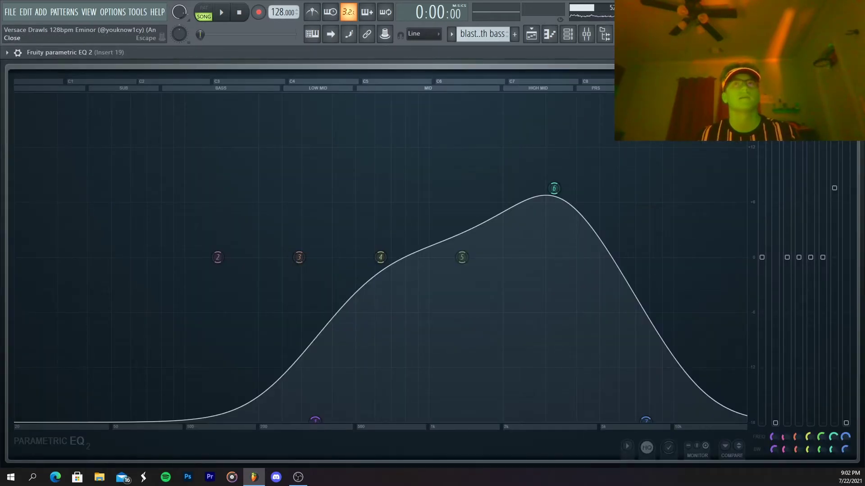
key(Escape)
click(765, 103)
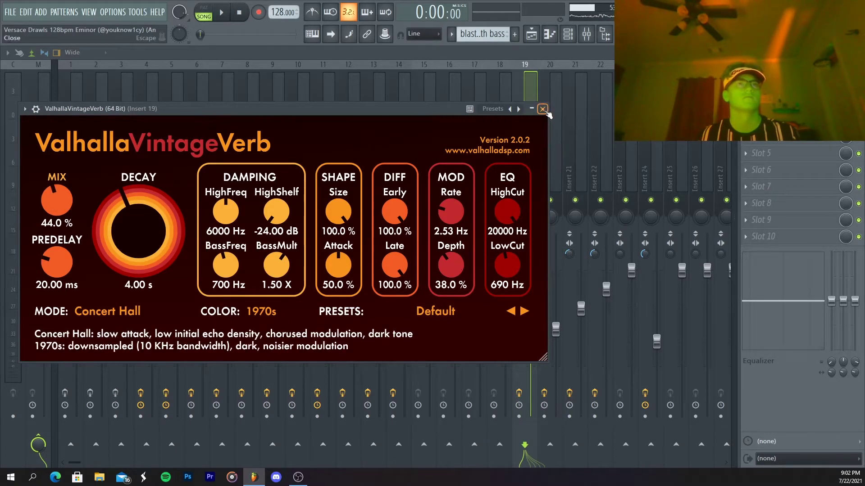
click(543, 109)
click(531, 34)
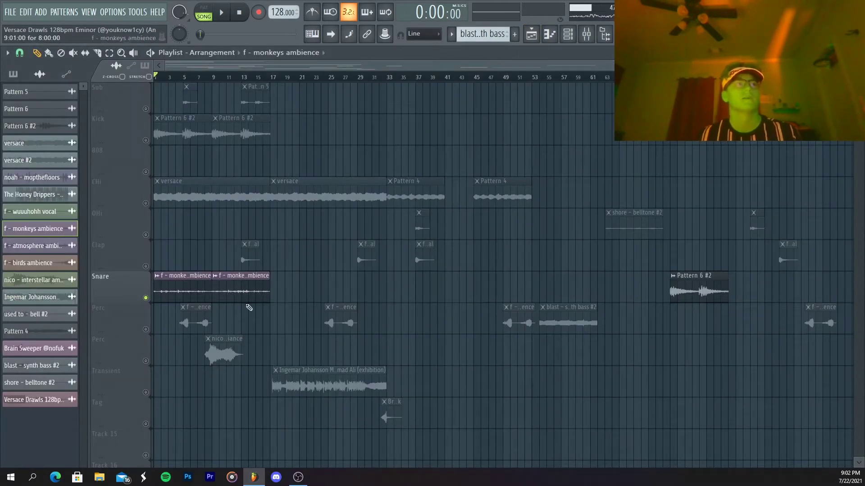
Solo Perc, play it from bar 4, then open Insert 21's Fruity Parametric EQ 2
right_click(147, 329)
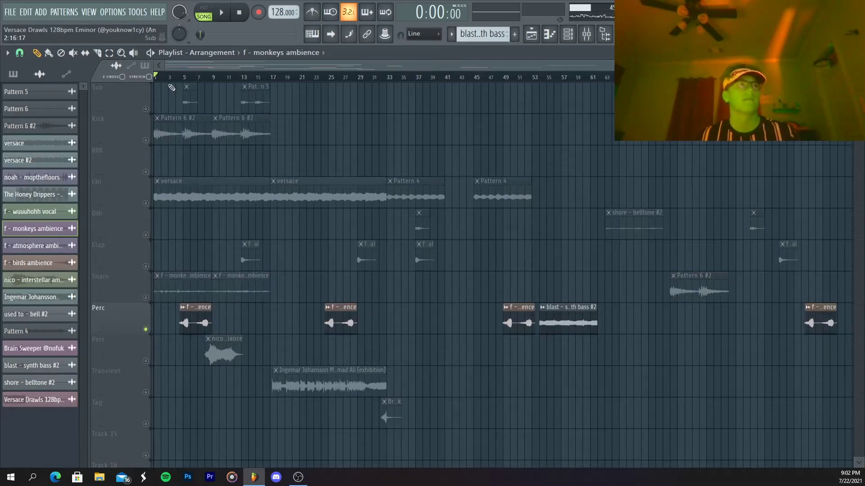
click(174, 76)
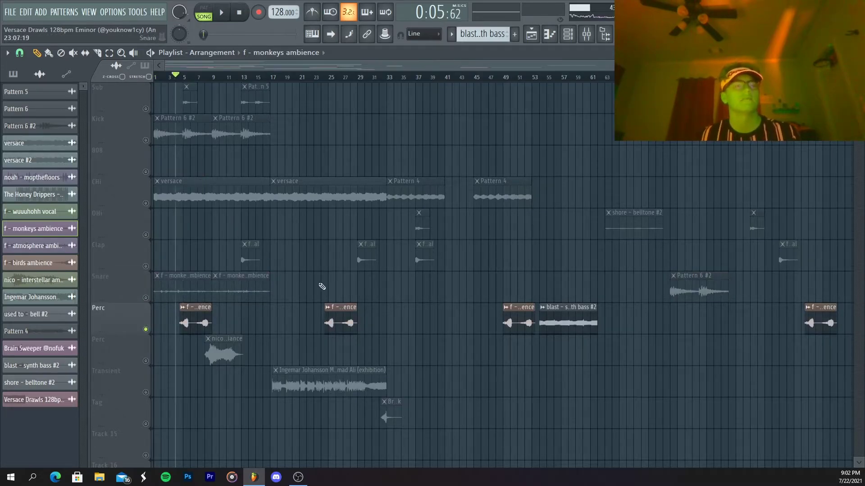
key(space)
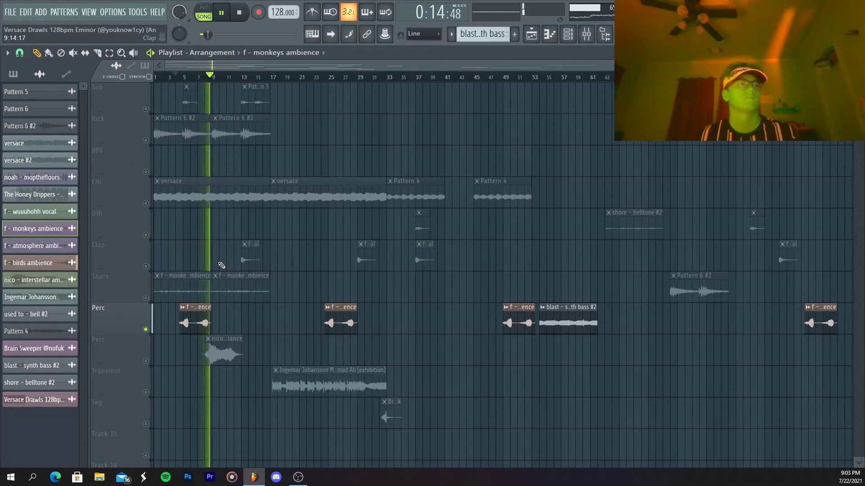
key(space)
click(568, 34)
click(587, 35)
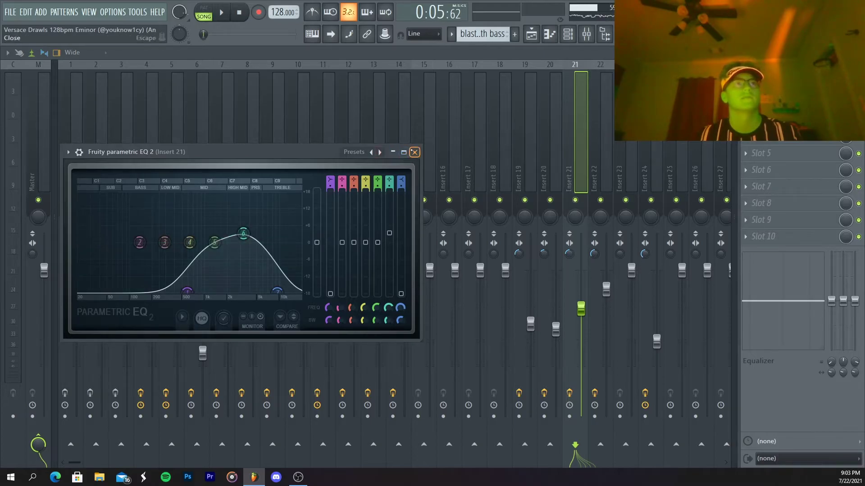
Close the EQ and check Insert 21's ValhallaVintageVerb presets (Dirty Hall, DH-Delayed Vocal), leaving the preset unchanged
click(414, 152)
click(766, 103)
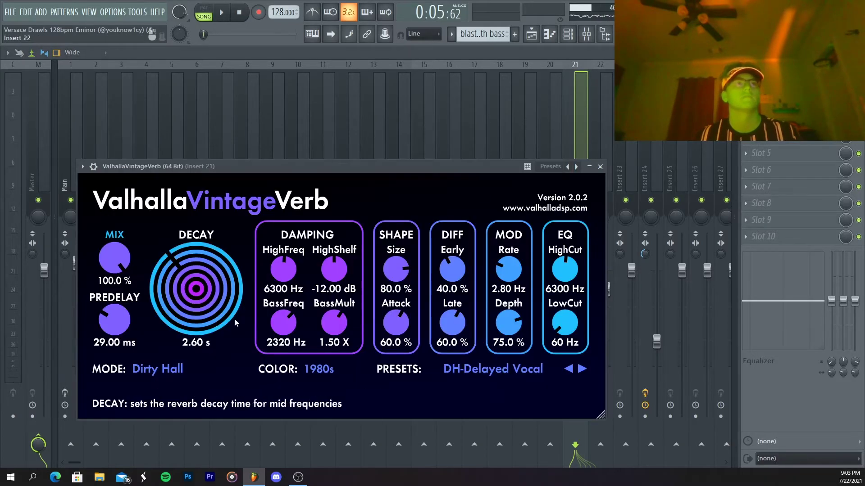
click(492, 368)
mouse_move(501, 354)
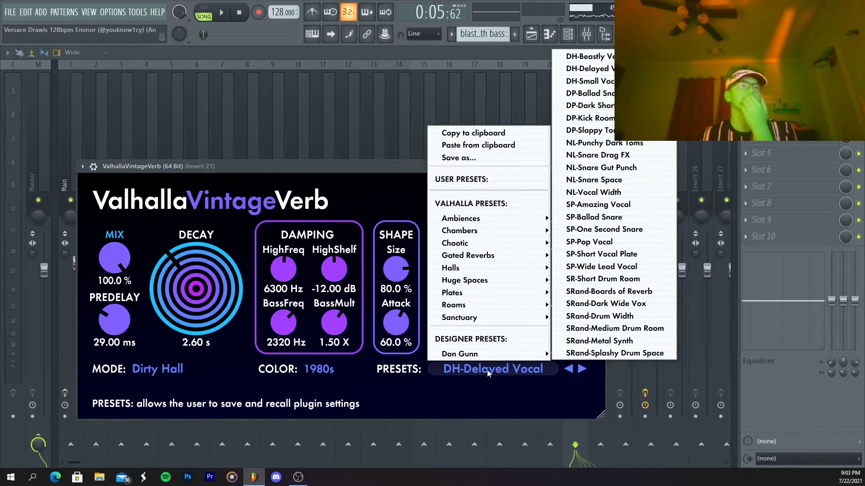
click(450, 401)
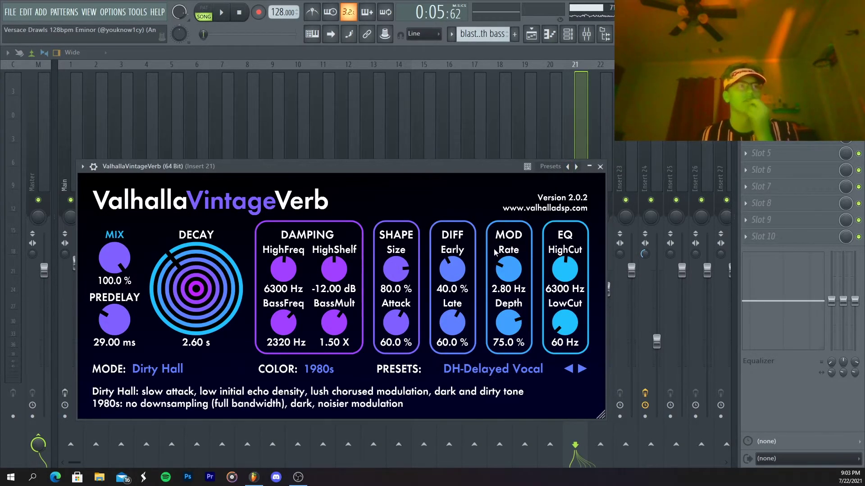
click(600, 167)
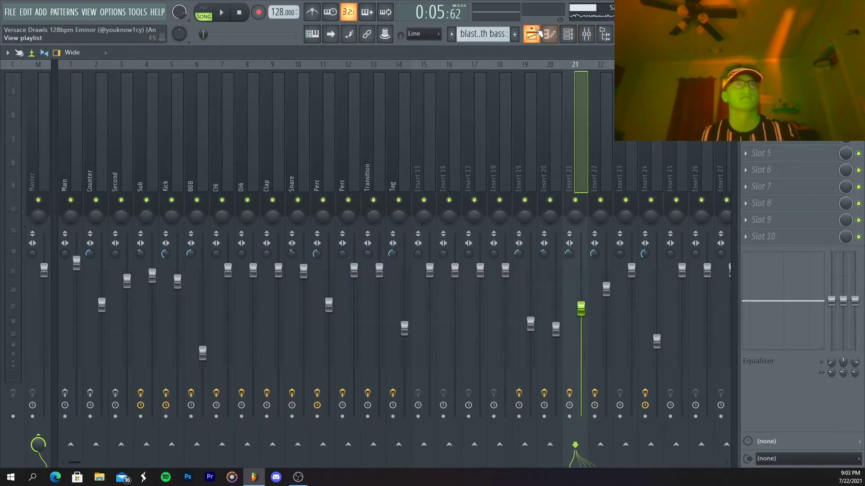
In the arrangement playlist, solo the second Perc track and audition it from bar 8
click(531, 35)
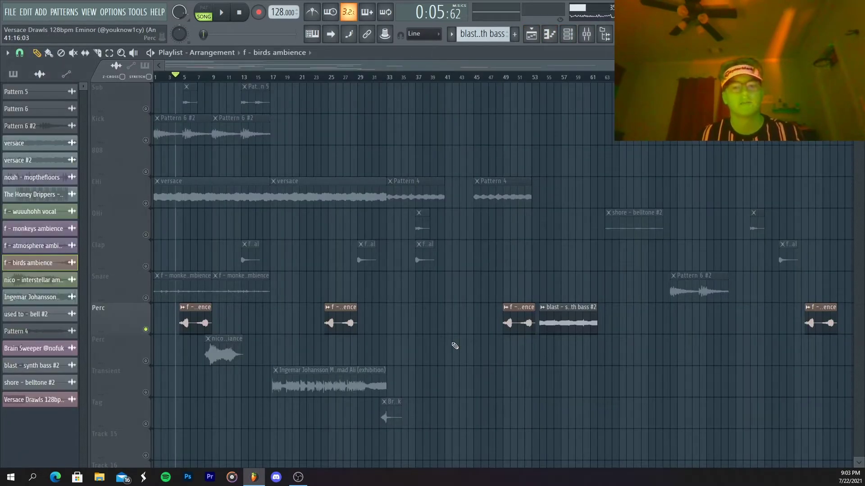
right_click(145, 361)
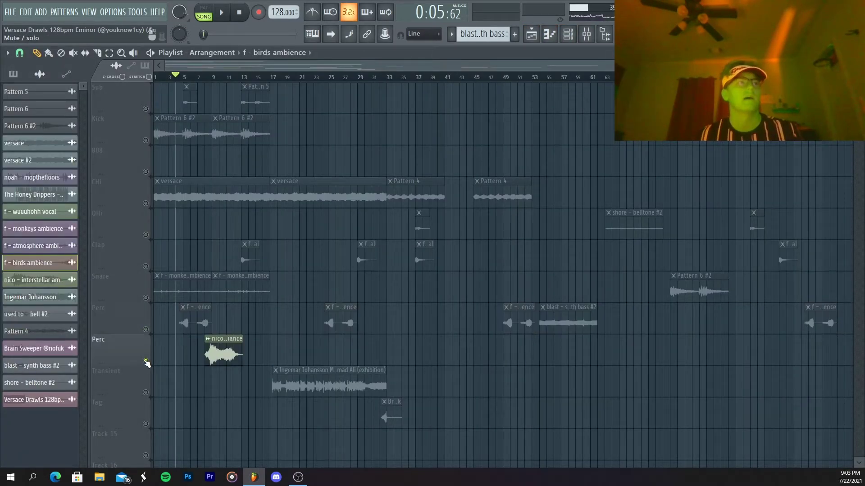
click(206, 78)
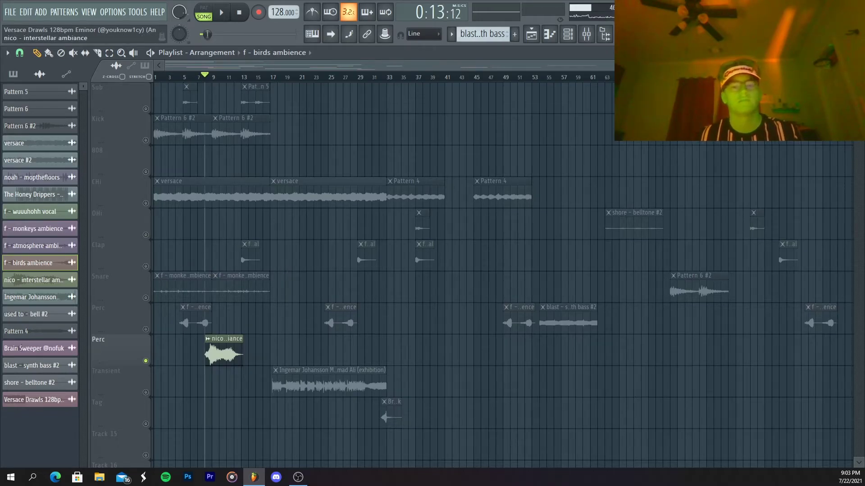
click(231, 15)
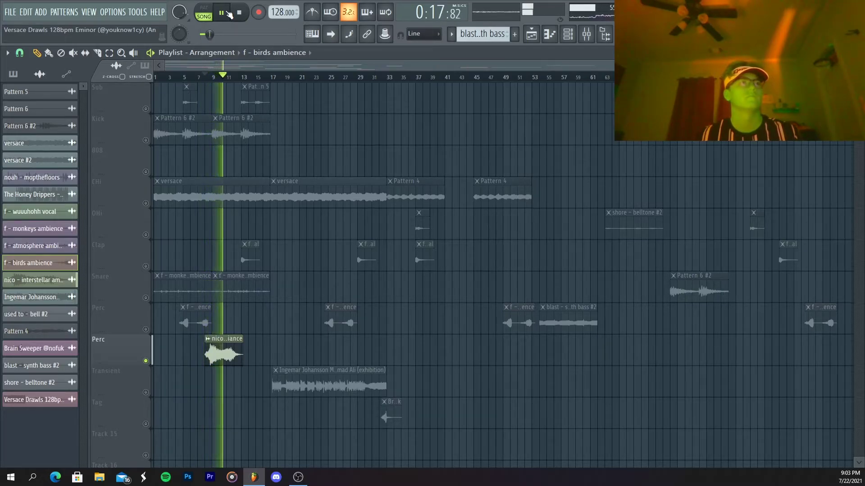
click(230, 14)
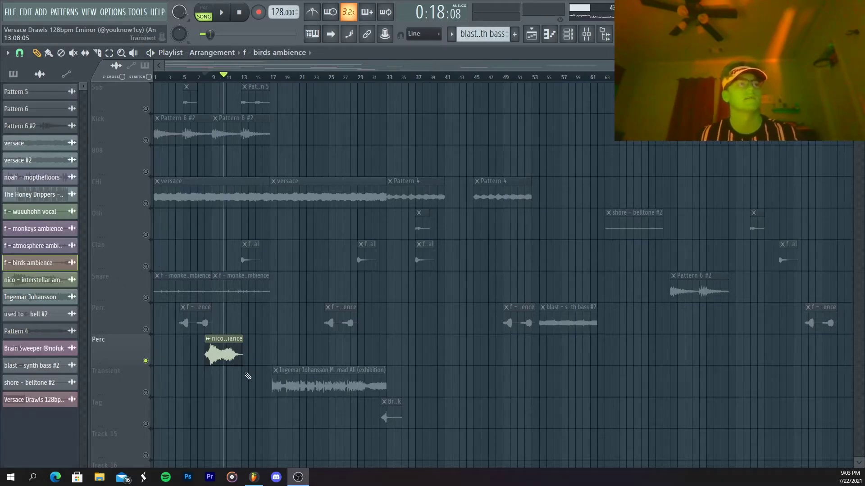
Select the 808-to-Transient clips, then solo the Clap track and play from bar 13
drag(248, 376, 154, 147)
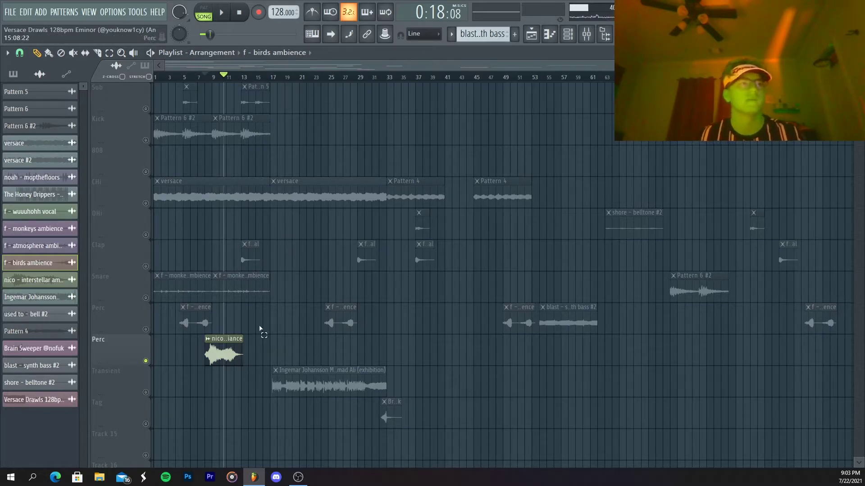
click(203, 82)
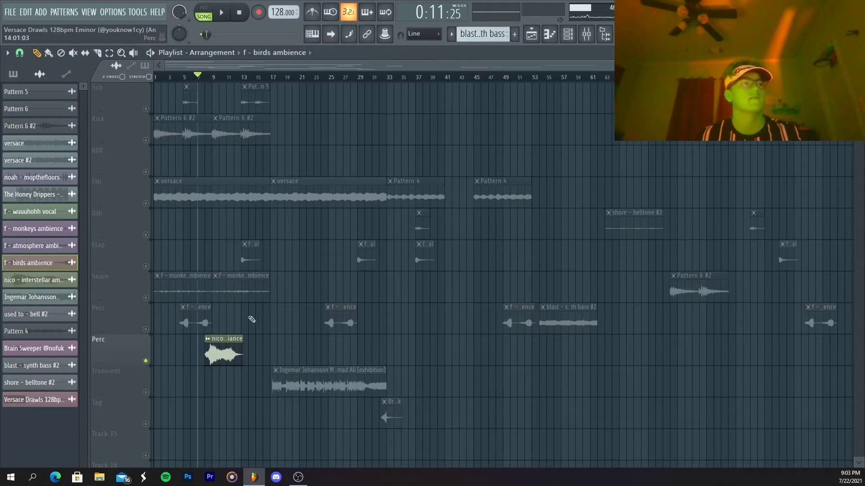
click(243, 77)
right_click(147, 266)
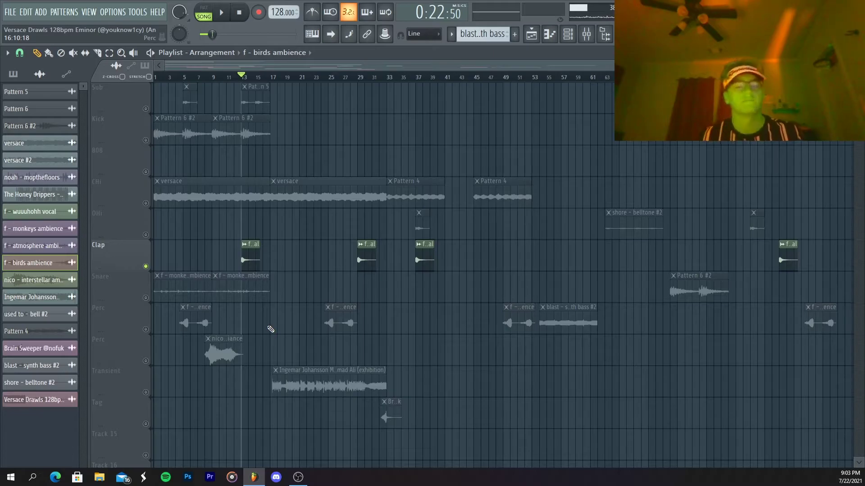
key(space)
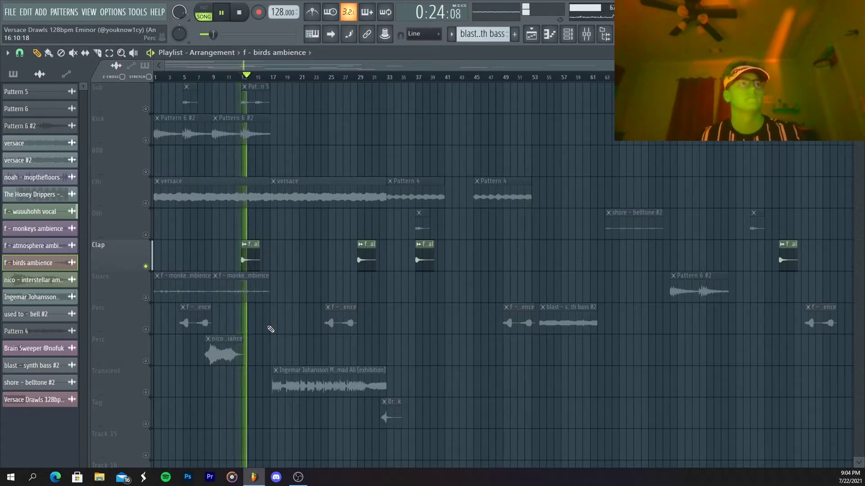
Stop playback and check the f - wuuuhohh vocal's Insert 20 reverb presets (Smooth Random, SRand-Dark Wide Vox)
key(space)
double_click(31, 211)
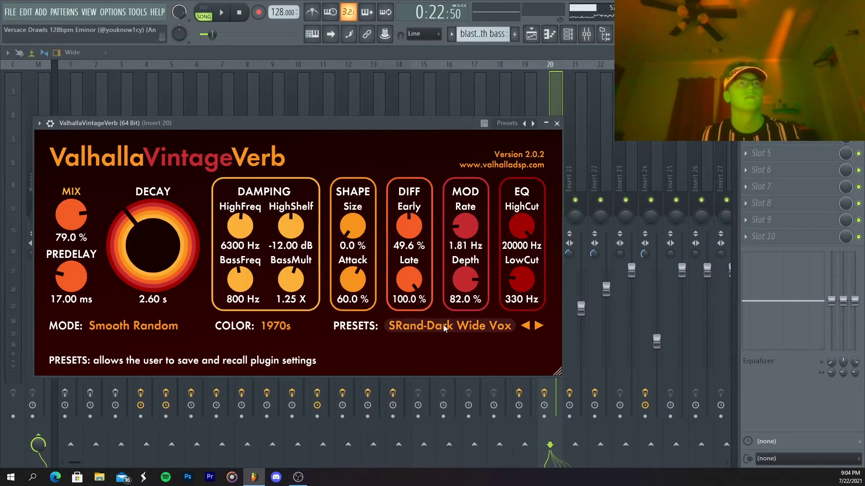
click(451, 325)
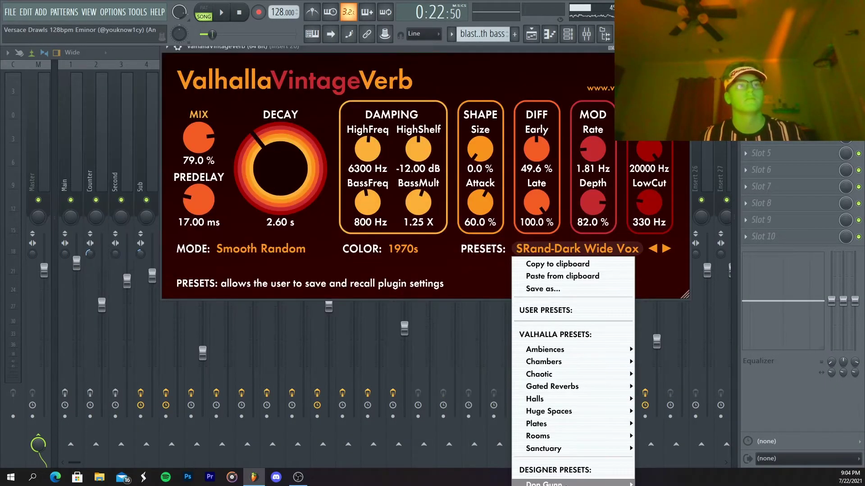
mouse_move(565, 484)
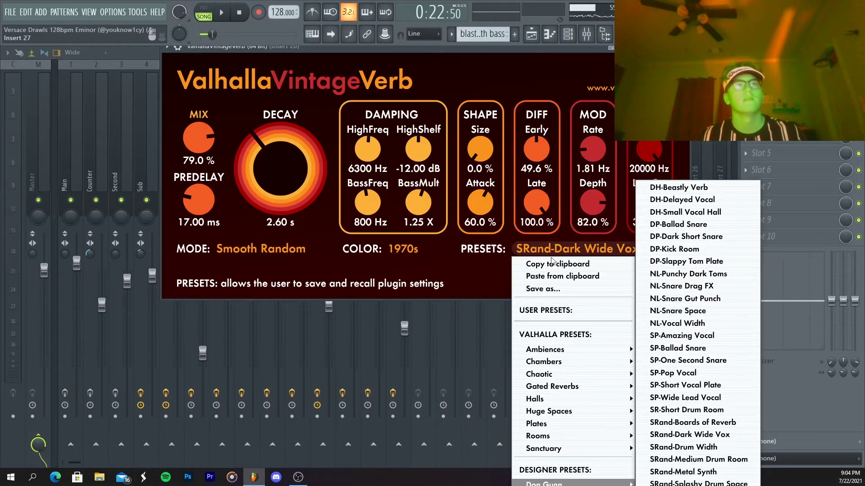
click(495, 277)
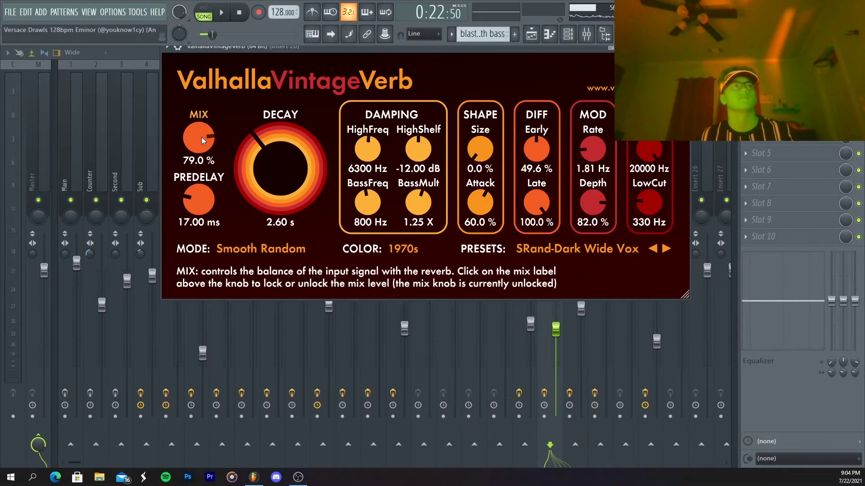
key(Escape)
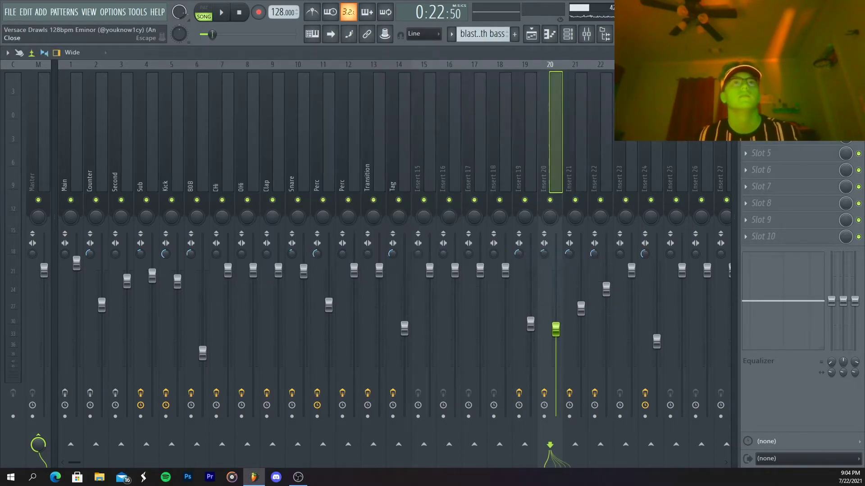
Unmute CHi, Snare and both Perc tracks, then play the arrangement from the start and stop
click(532, 34)
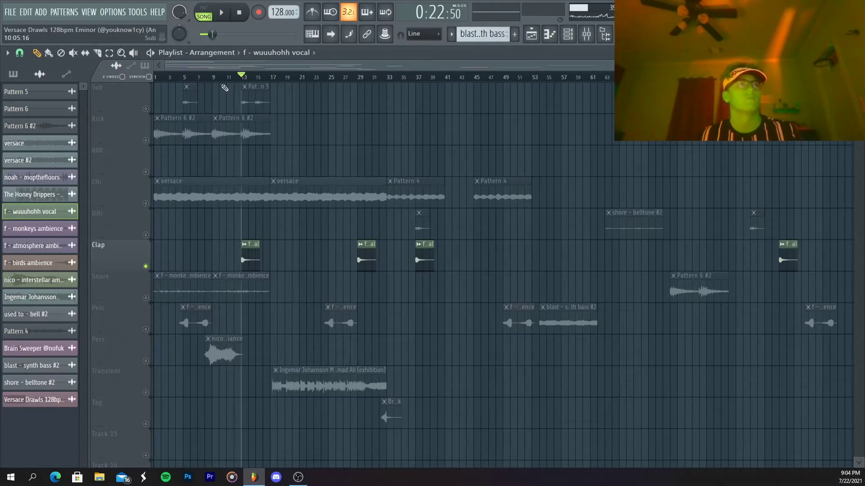
key(space)
click(145, 203)
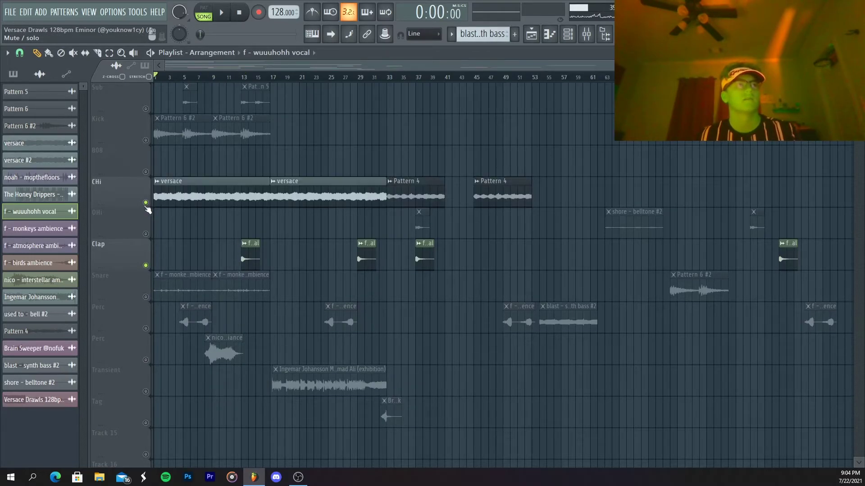
click(146, 297)
click(146, 328)
click(146, 360)
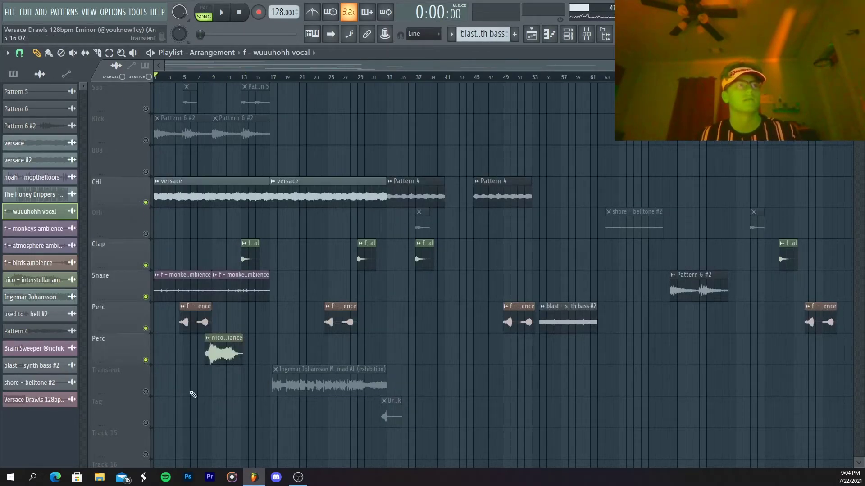
key(space)
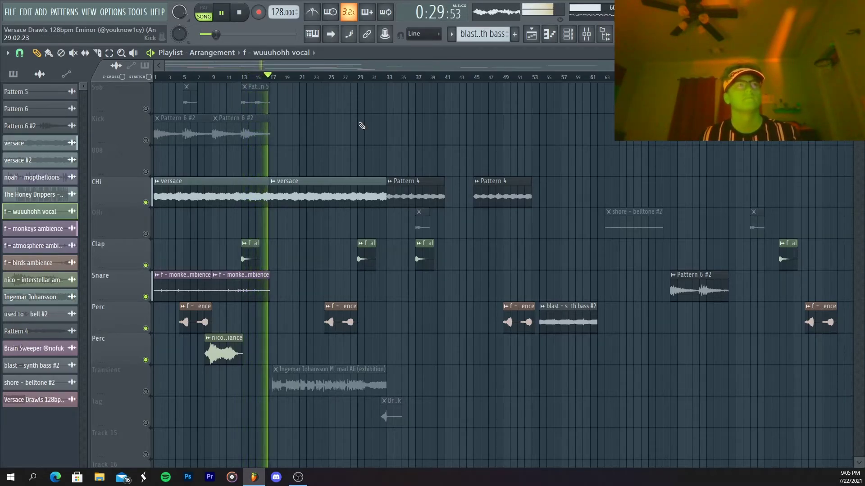
key(space)
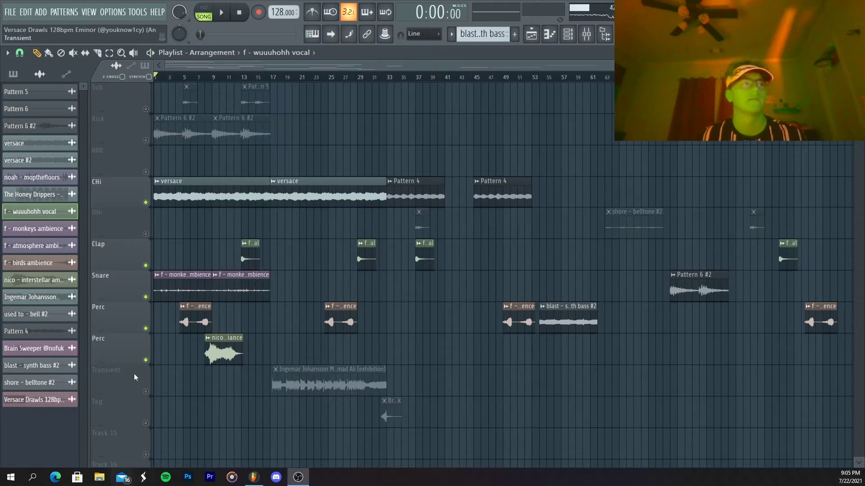
Solo the Transient track, move to bar 17, and open its sample's channel settings routed to Insert 24
right_click(145, 391)
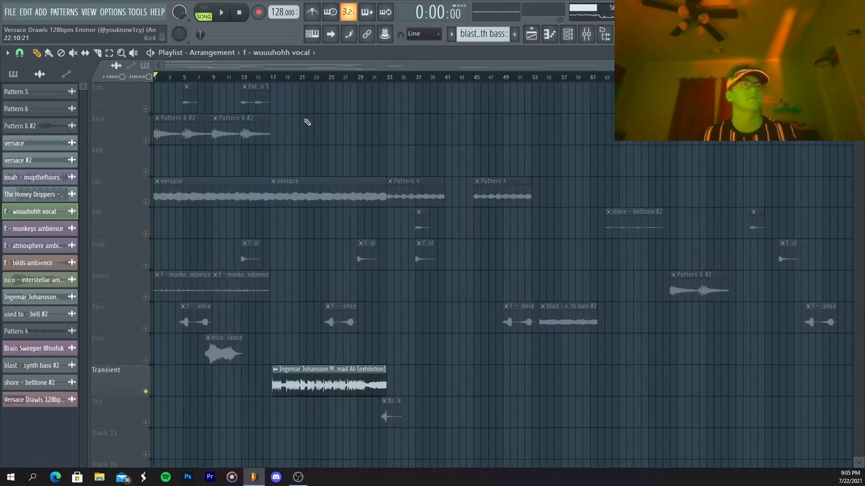
click(270, 77)
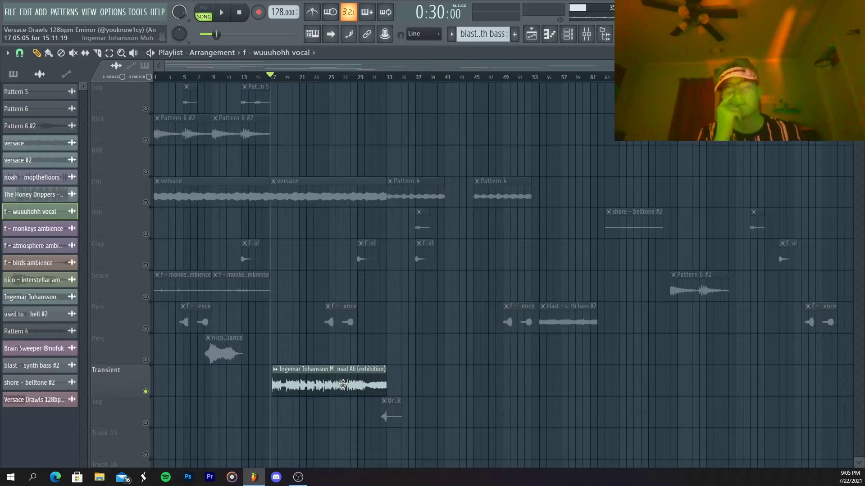
double_click(343, 384)
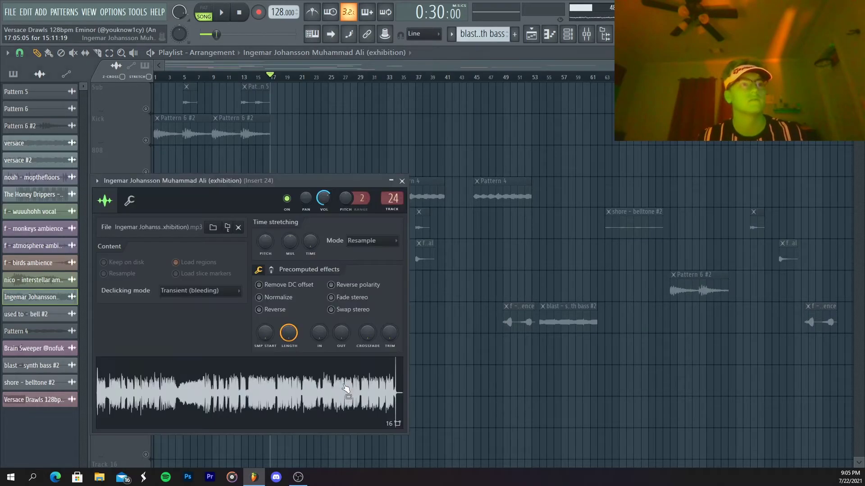
Close the sample settings and briefly play the song with the mixer showing
click(402, 181)
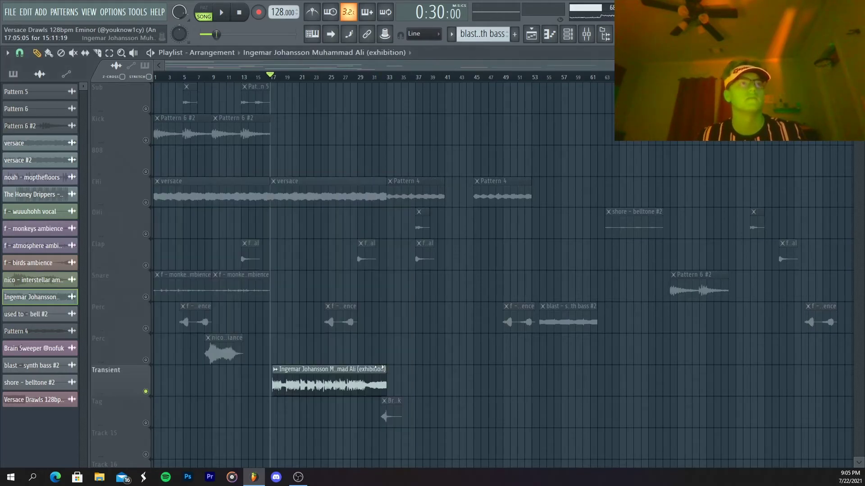
click(586, 34)
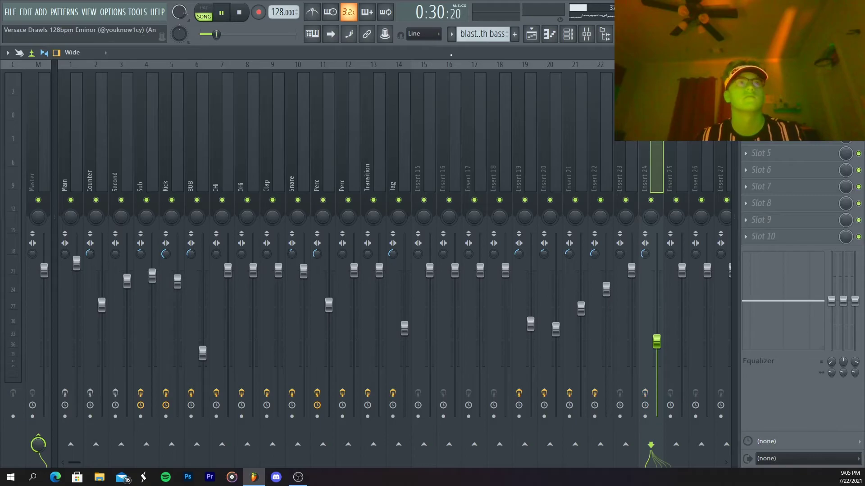
key(space)
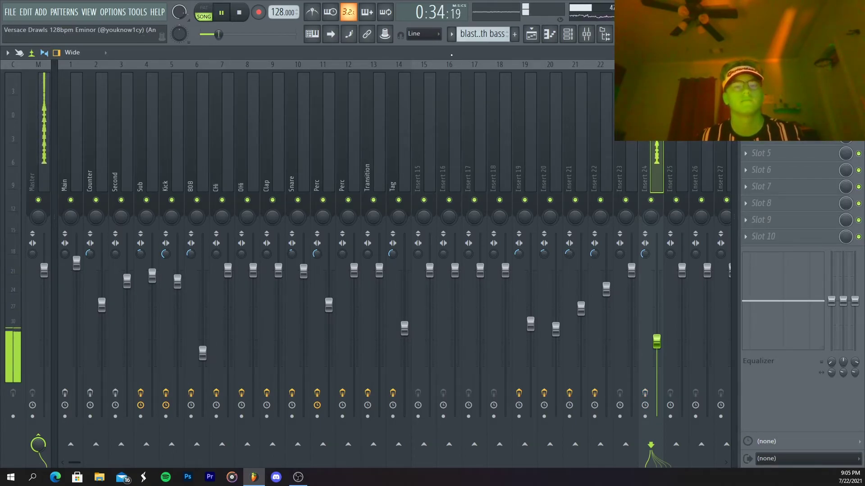
key(space)
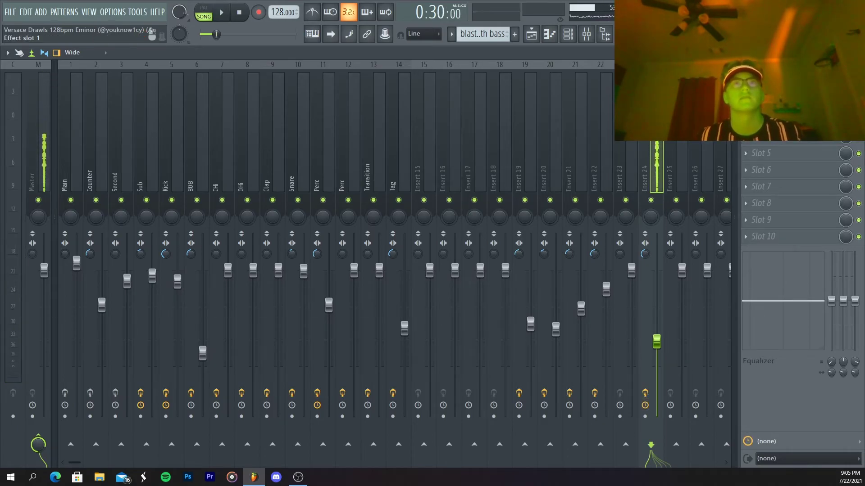
Raise band 6 of Insert 24's parametric EQ to about 6.2 dB at 2740 Hz
click(766, 86)
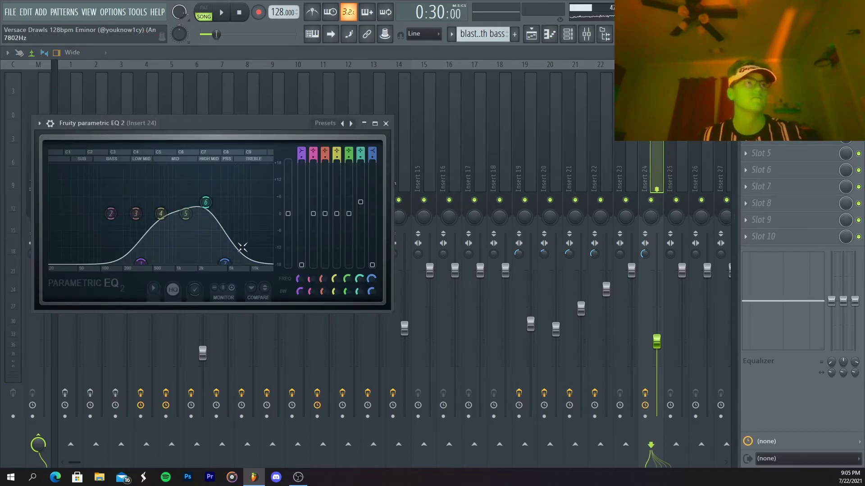
drag(208, 201, 208, 196)
key(Escape)
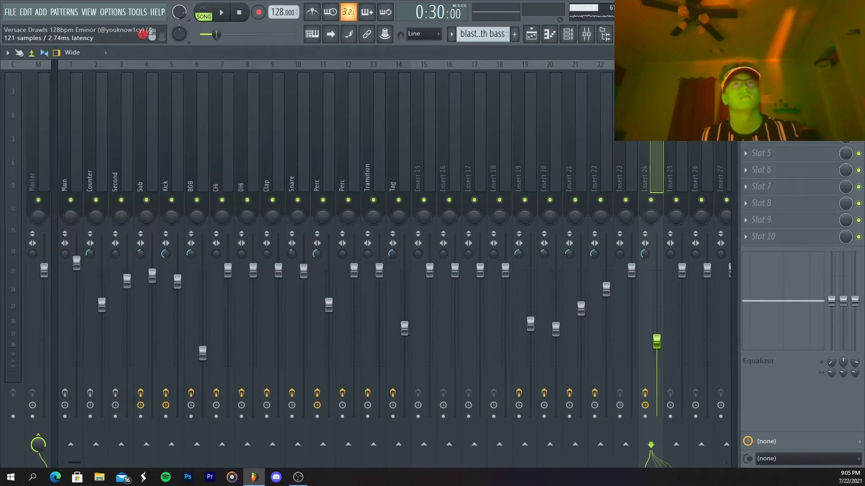
Check the preset list of Insert 24's Soundtoys EffectRack without changing it
click(766, 103)
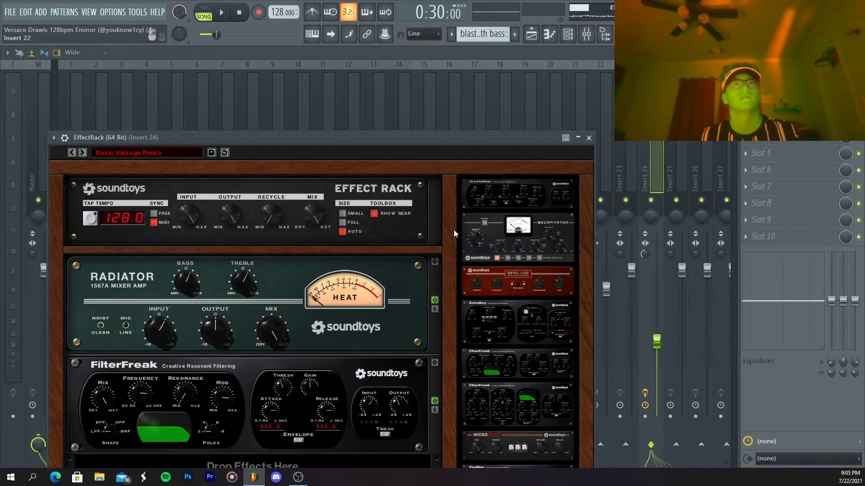
click(152, 155)
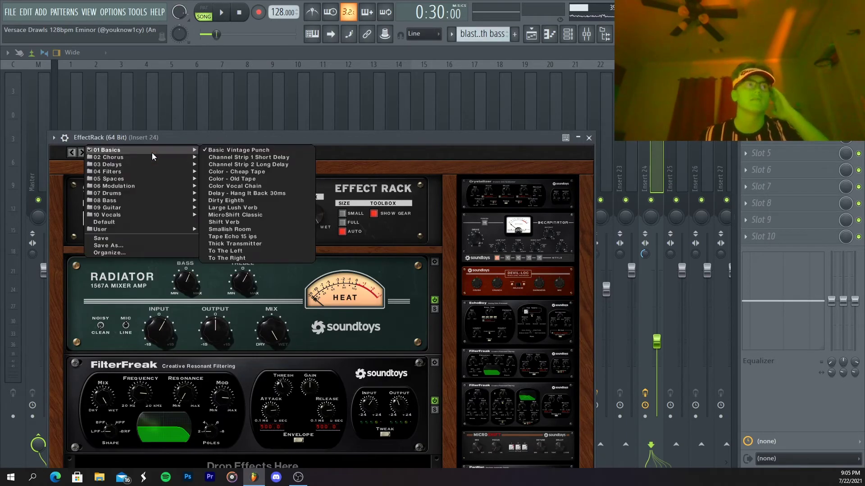
click(589, 138)
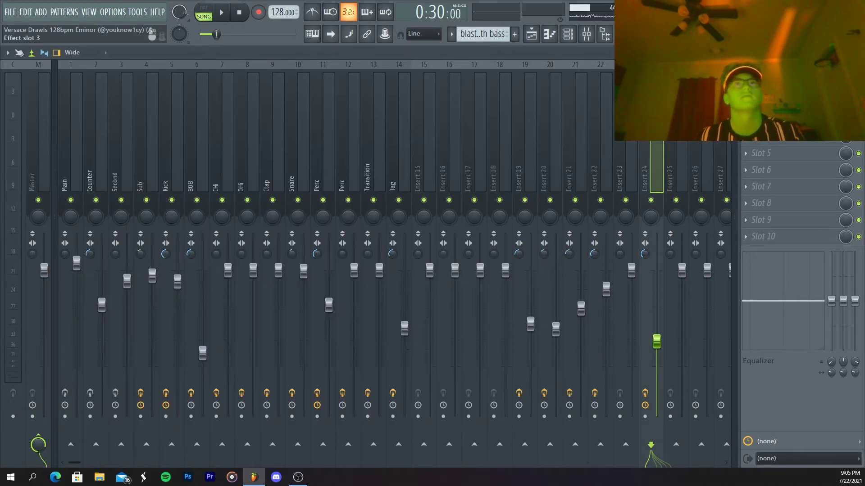
Review Insert 24's ValhallaVintageVerb: Concert Hall mode, 1970s color, 12.5% mix
click(766, 120)
drag(356, 152, 385, 125)
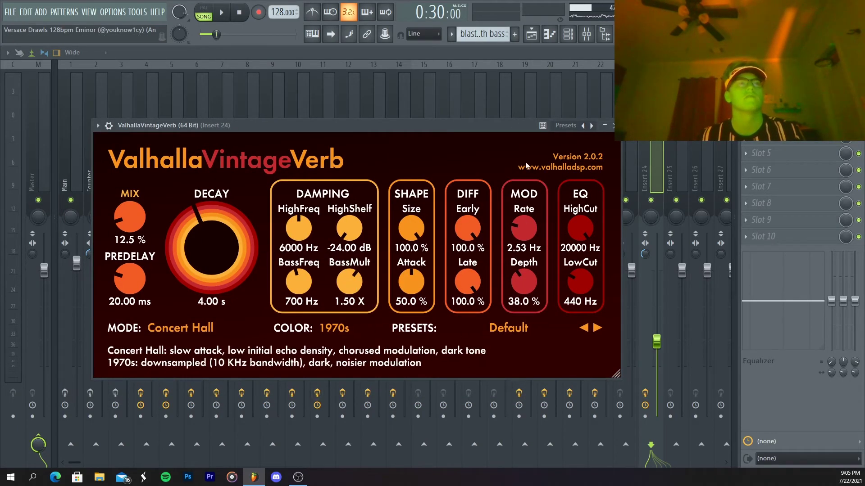
key(Escape)
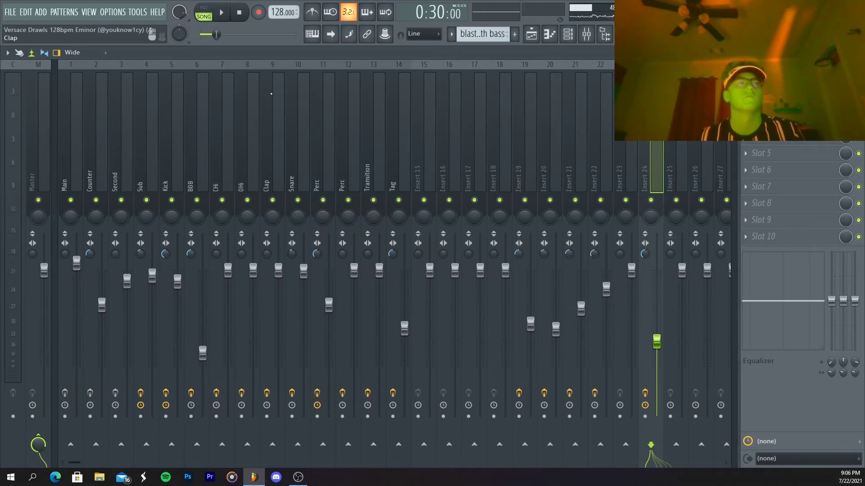
Play the song and show the playlist during playback from bar 17
key(F5)
click(586, 34)
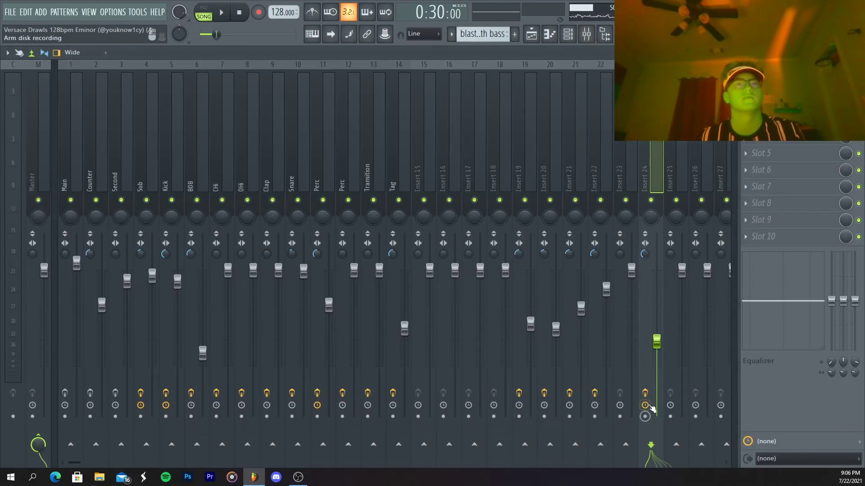
key(space)
key(F5)
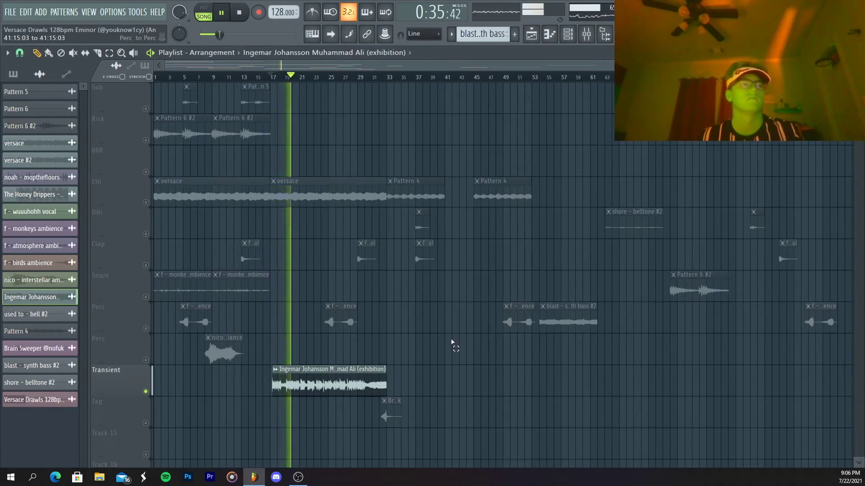
Stop playback, select the Tag track, and play the song from bar 32
key(space)
click(147, 423)
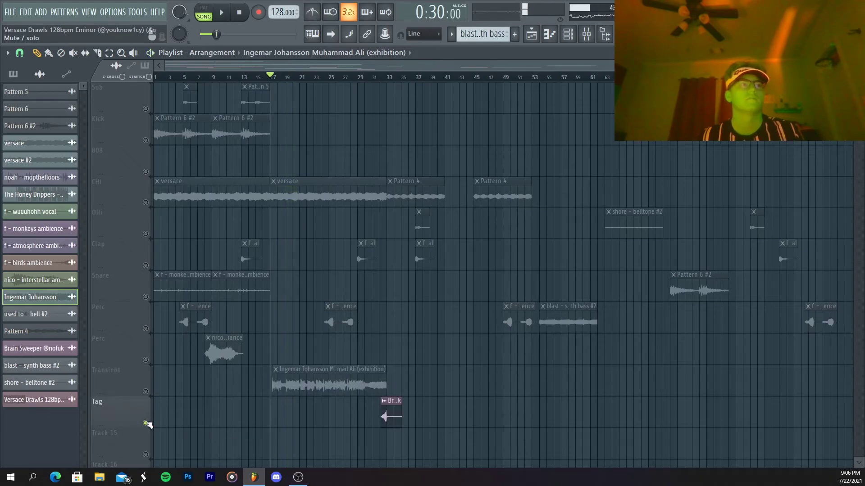
click(379, 79)
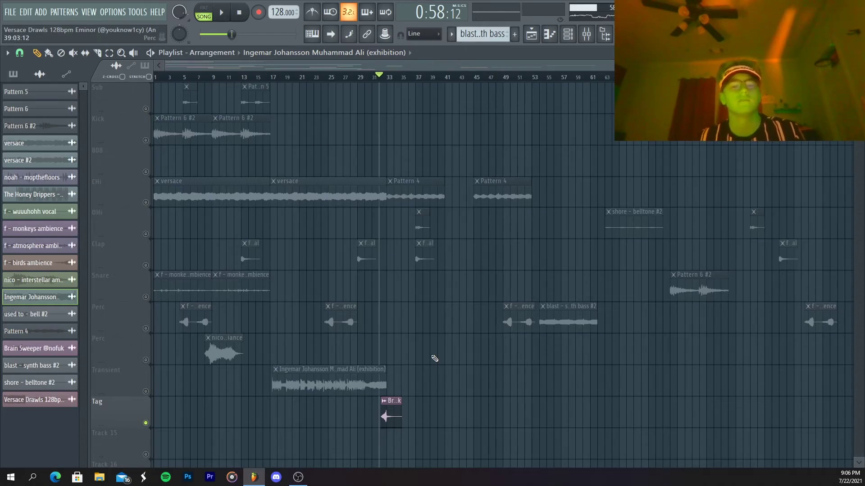
key(space)
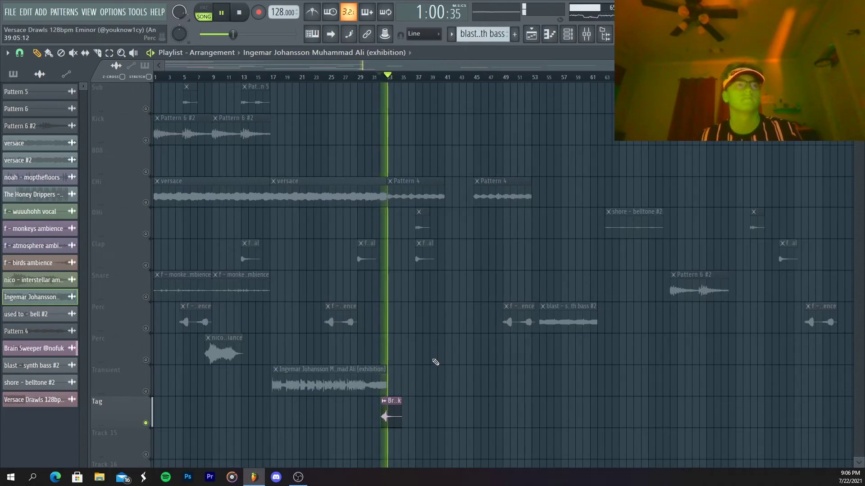
Unmute CHi, OHi and Clap together and play again from bar 32
key(space)
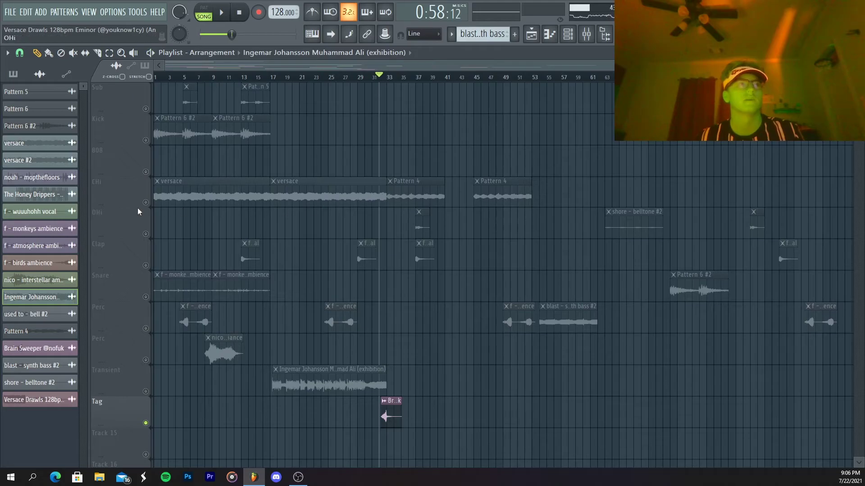
drag(146, 202, 145, 265)
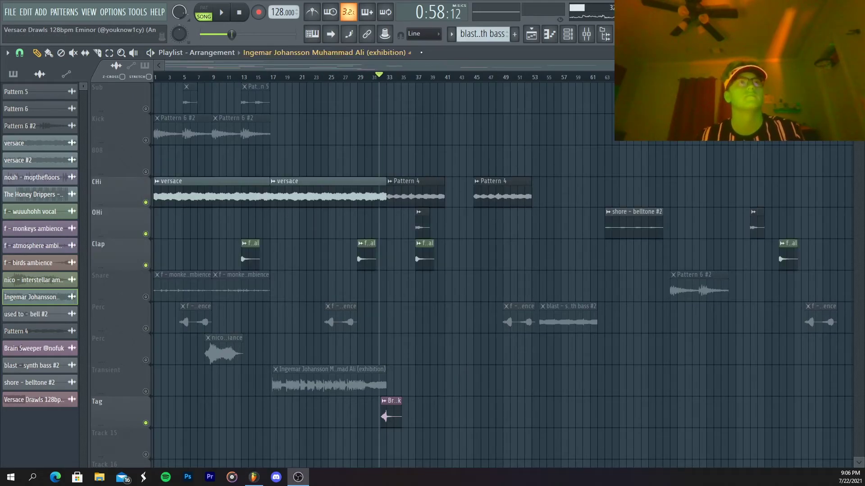
key(space)
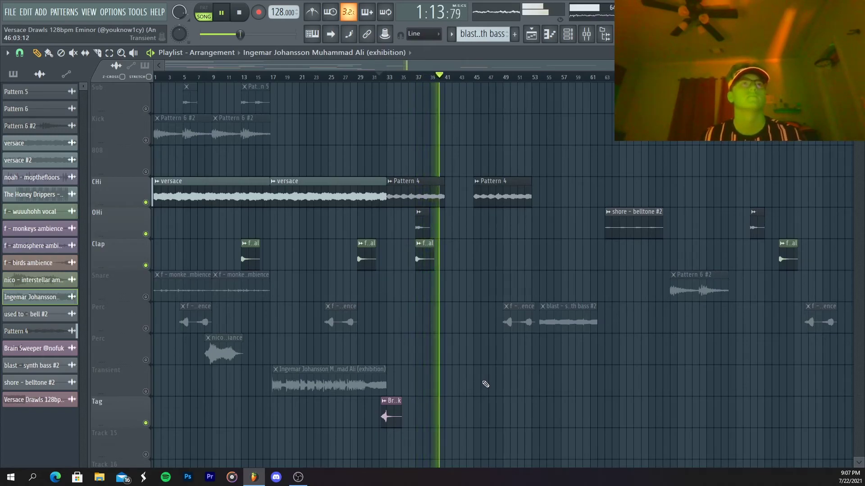
Stop playback, jump to bar 1, zoom out the Playlist, and box-select clips across several tracks
key(space)
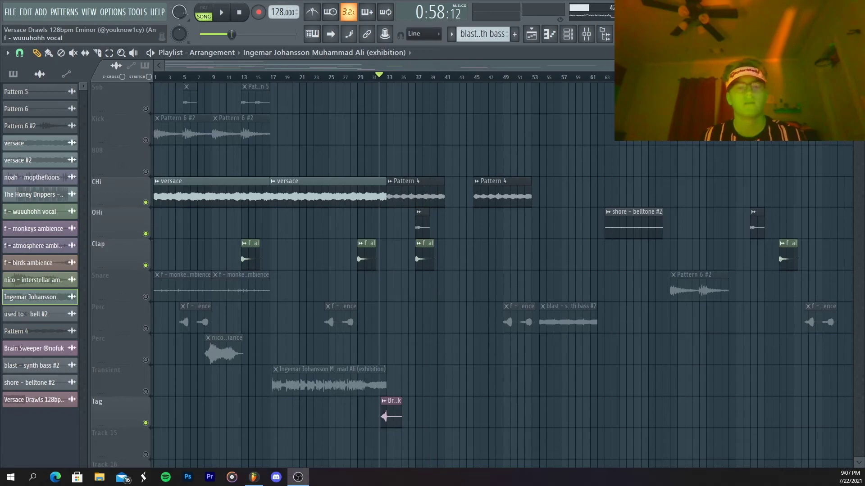
key(Home)
scroll(446, 320, down, 1)
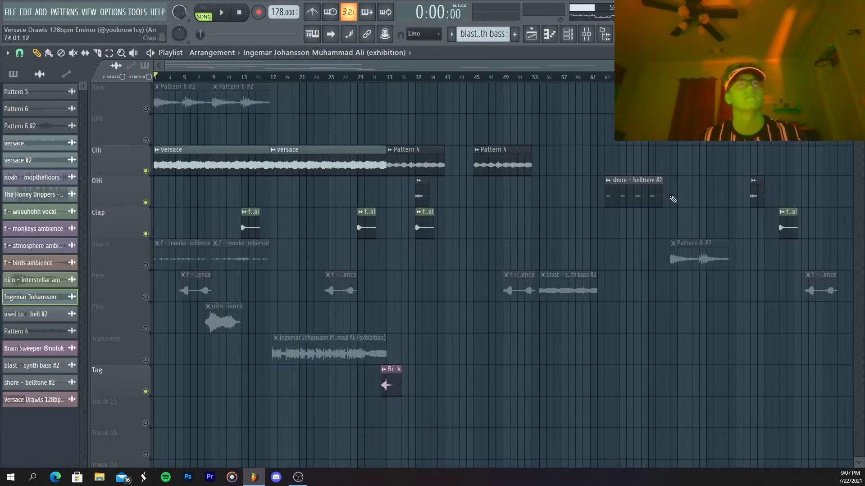
scroll(580, 314, down, 1)
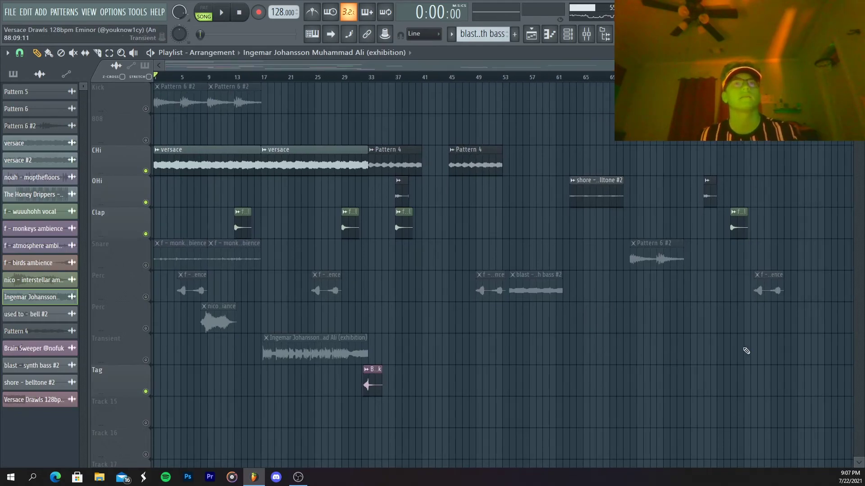
drag(777, 334, 475, 87)
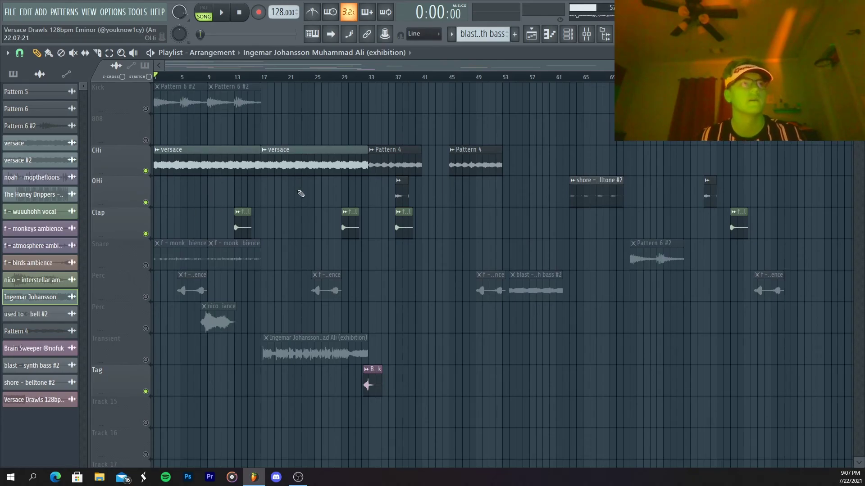
scroll(443, 331, down, 1)
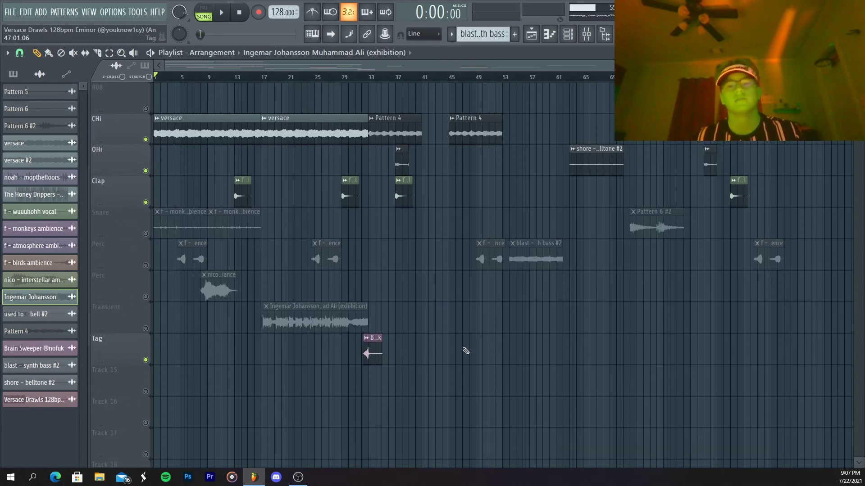